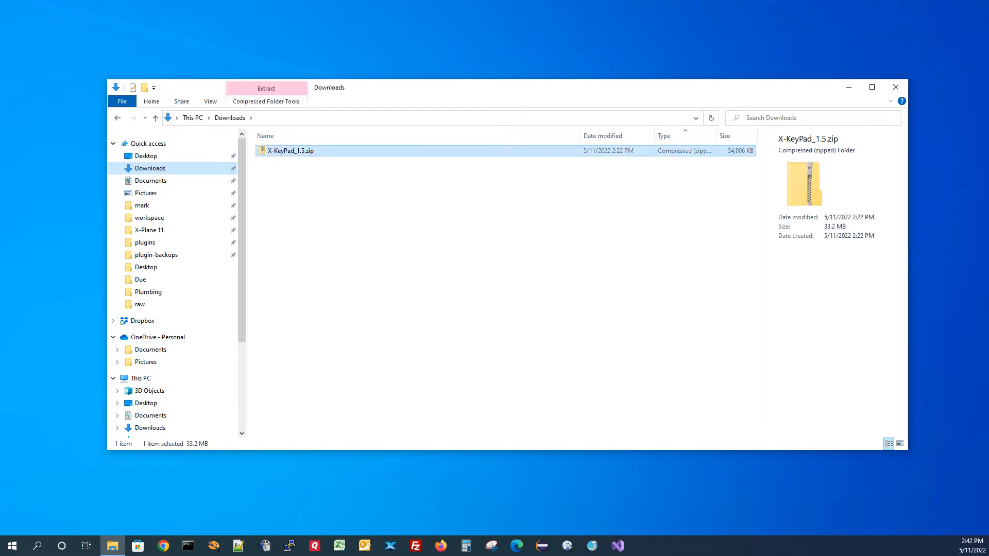
# Step: Extract X-KeyPad_1.5.zip into its own X-KeyPad_1.5 folder with 7-Zip and open the extracted folder
pyautogui.hotkey('shift', 'F10')
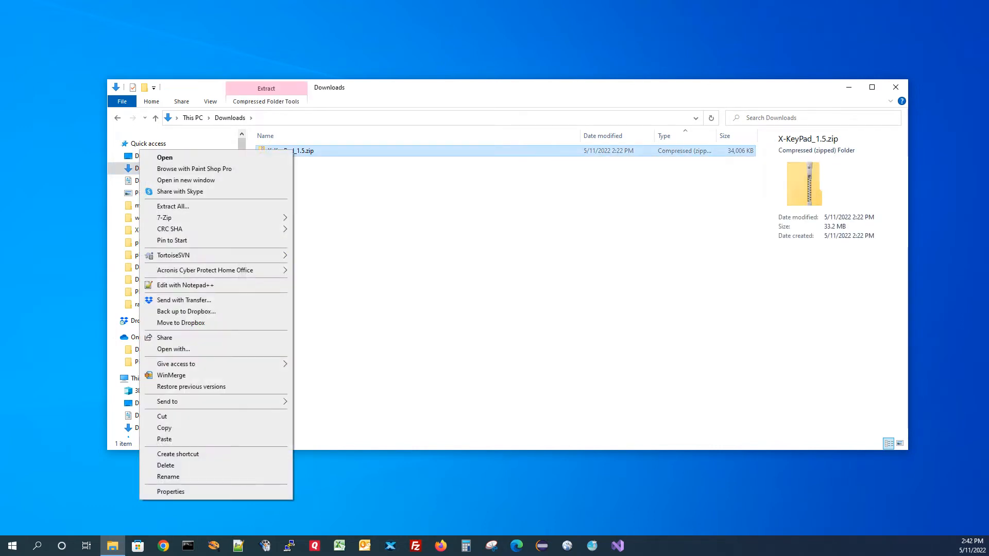
pyautogui.press('Up')
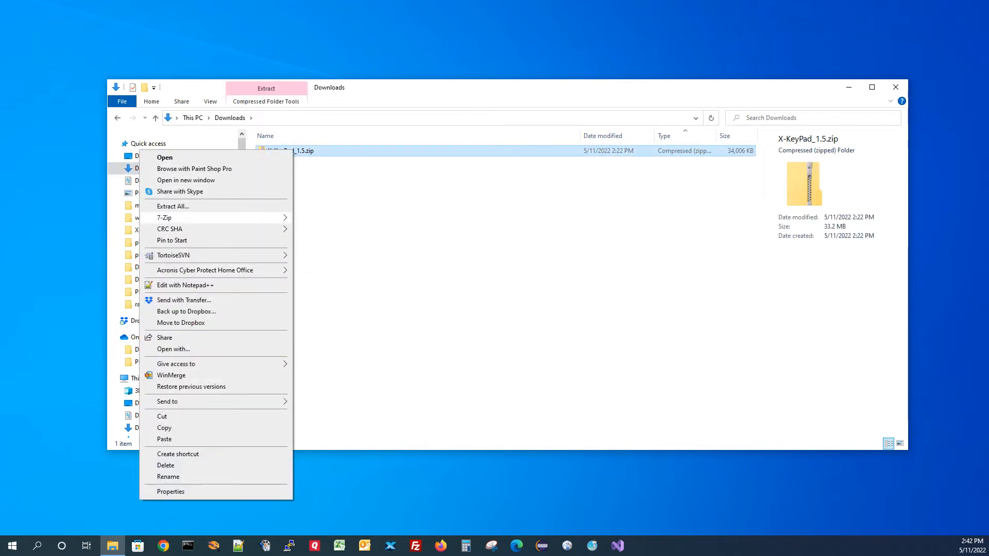
pyautogui.press('Right')
pyautogui.press('Down')
pyautogui.press('Down')
pyautogui.press('Down')
pyautogui.press('Down')
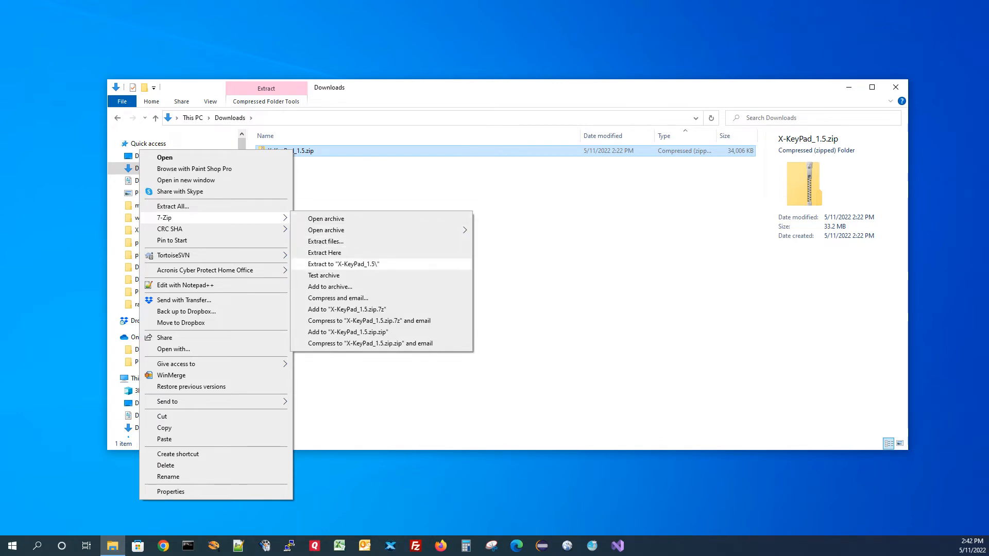
pyautogui.press('Return')
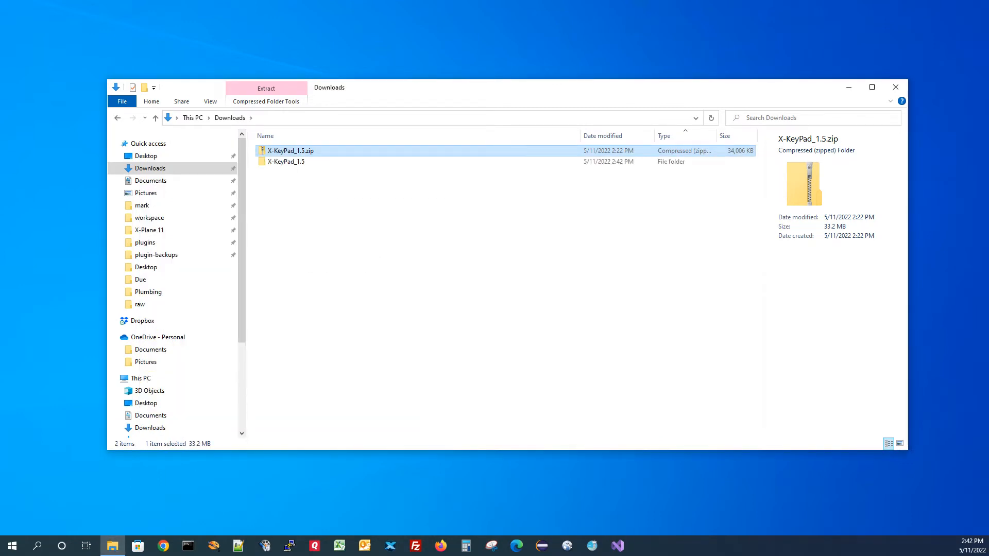
pyautogui.click(286, 161)
pyautogui.press('Return')
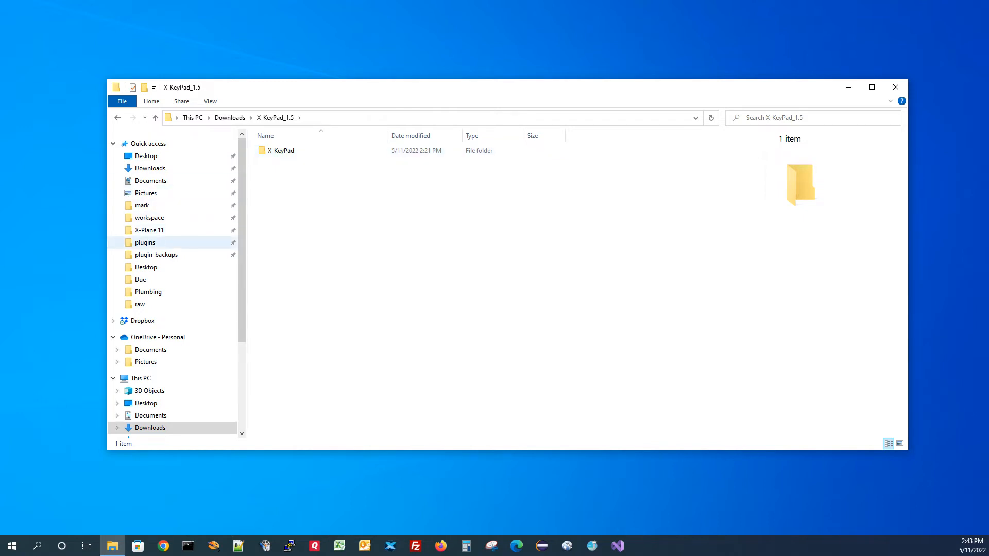
# Step: Examine the C172 sample files under Samples > Virtual Devices in the installed X-KeyPad folder of X-Plane 11's plugins
pyautogui.click(145, 242)
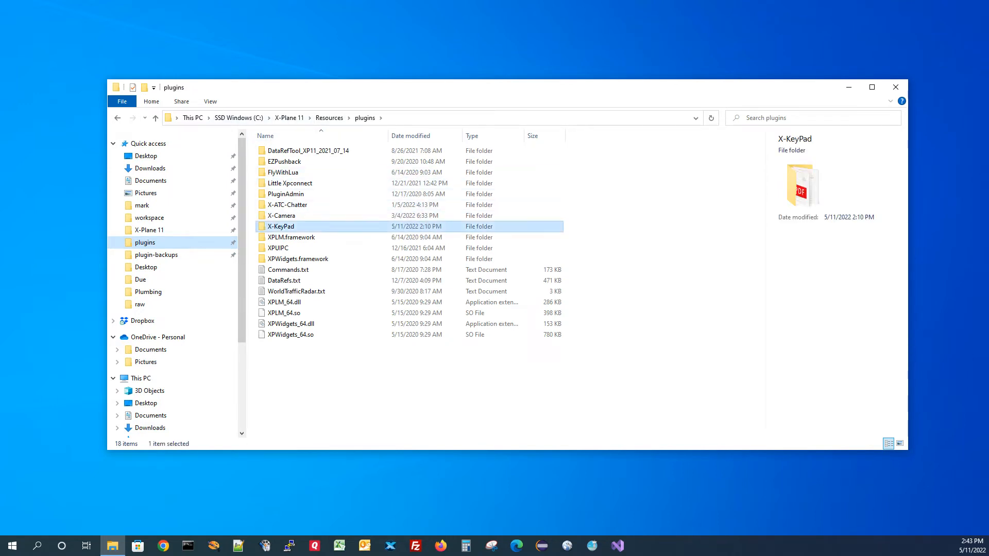
pyautogui.doubleClick(280, 226)
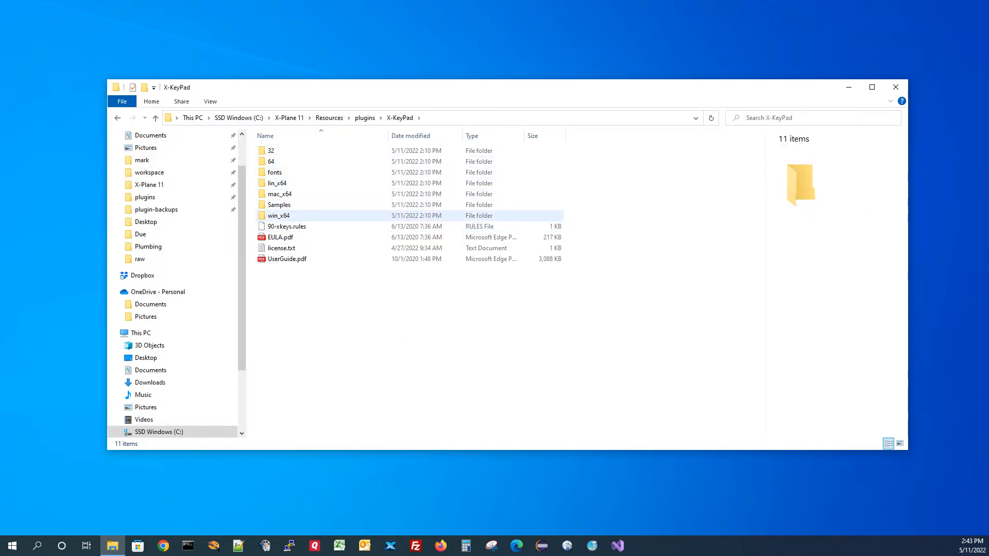
pyautogui.doubleClick(279, 205)
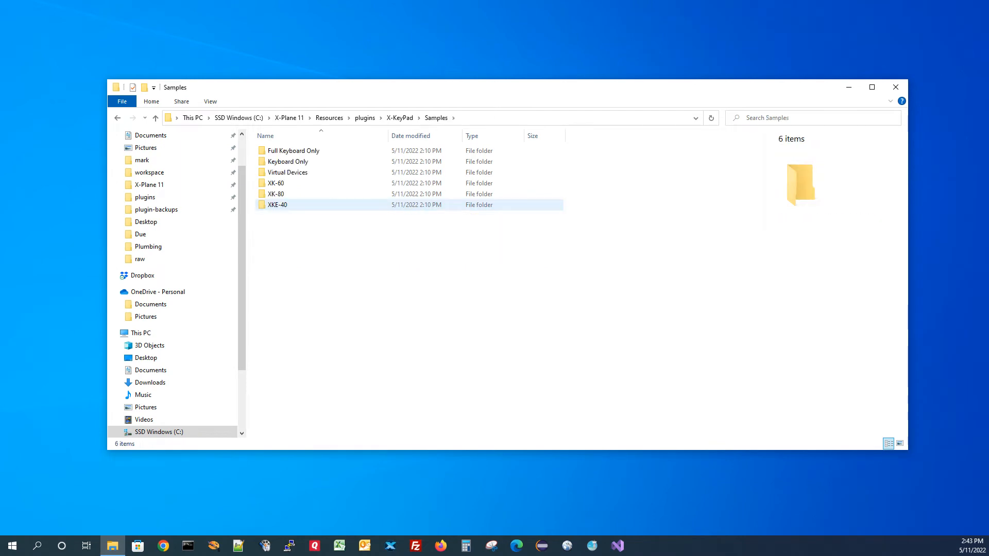
pyautogui.doubleClick(288, 172)
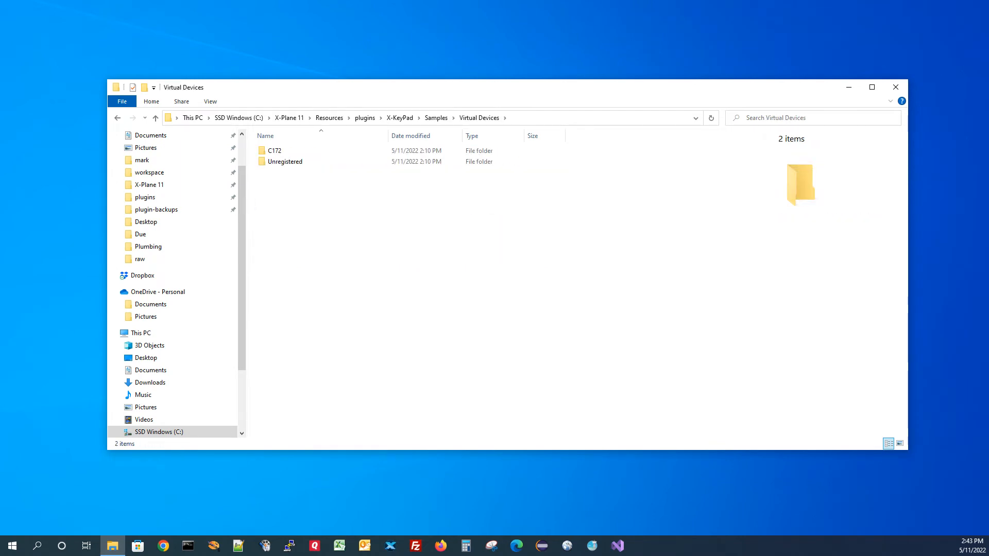
pyautogui.doubleClick(275, 151)
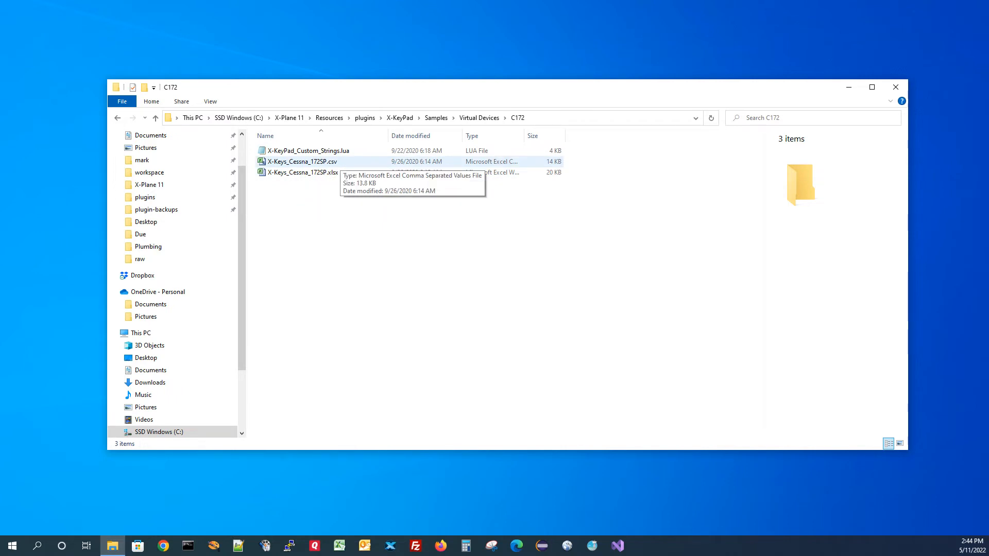
# Step: Delete the Samples folder from the installed X-KeyPad plugin folder and confirm moving it to the Recycle Bin
pyautogui.click(399, 117)
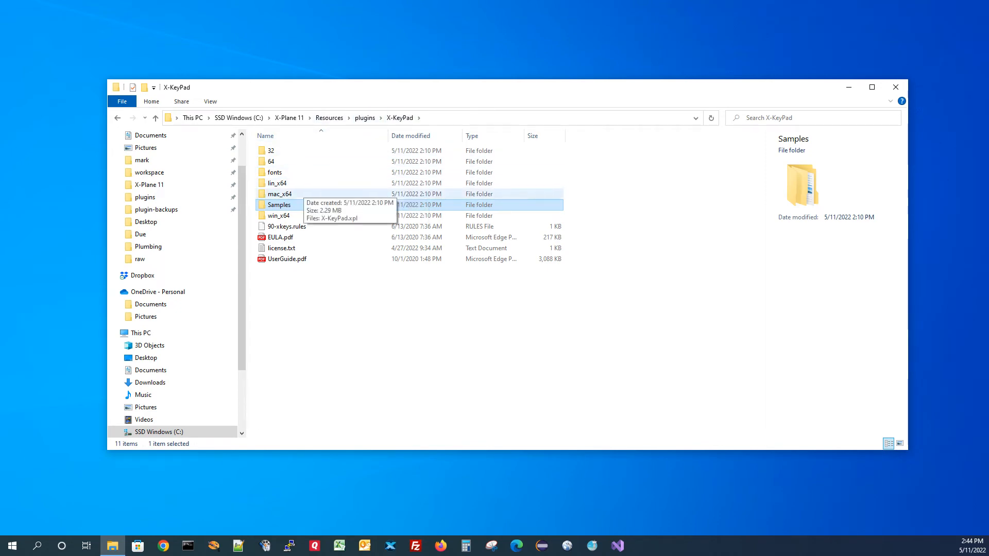
pyautogui.rightClick(296, 205)
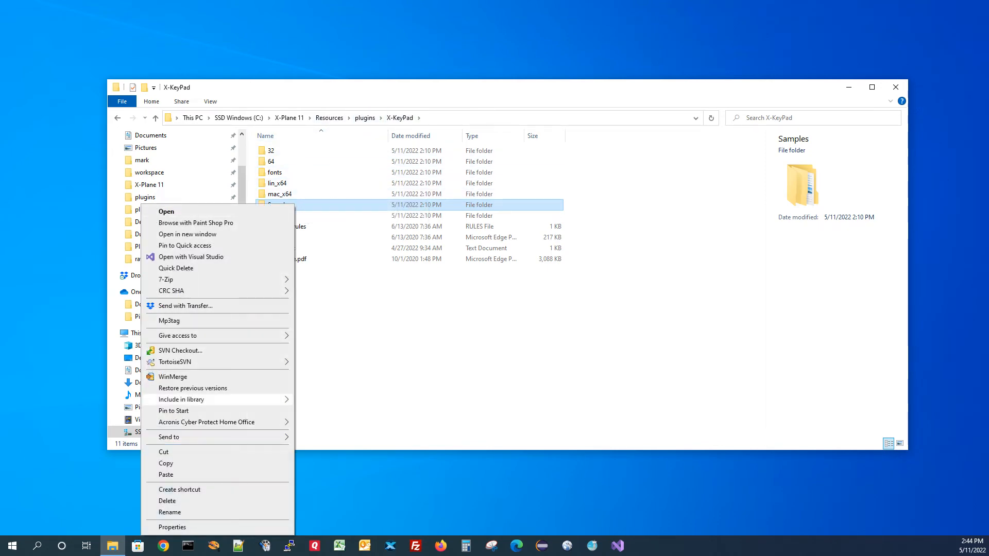
pyautogui.click(175, 501)
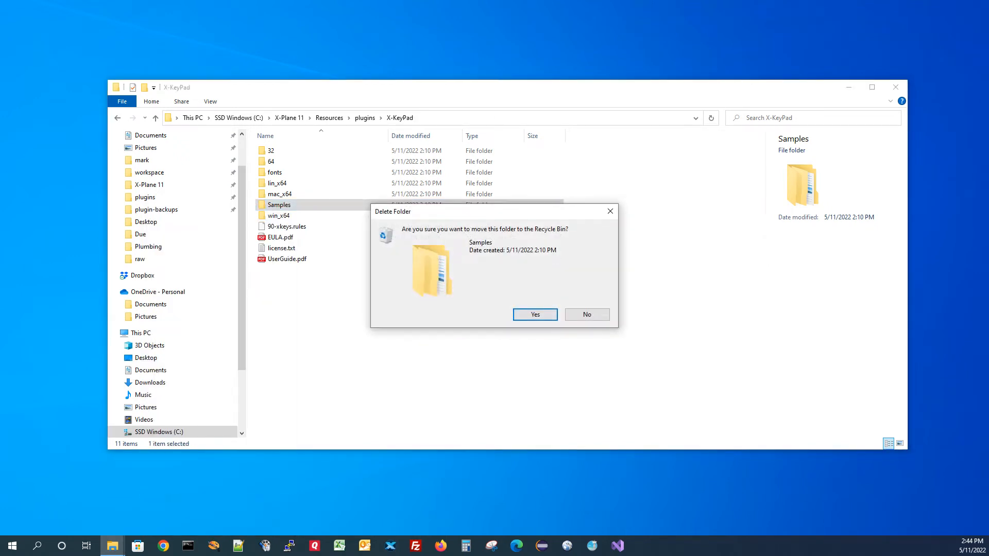
pyautogui.click(533, 312)
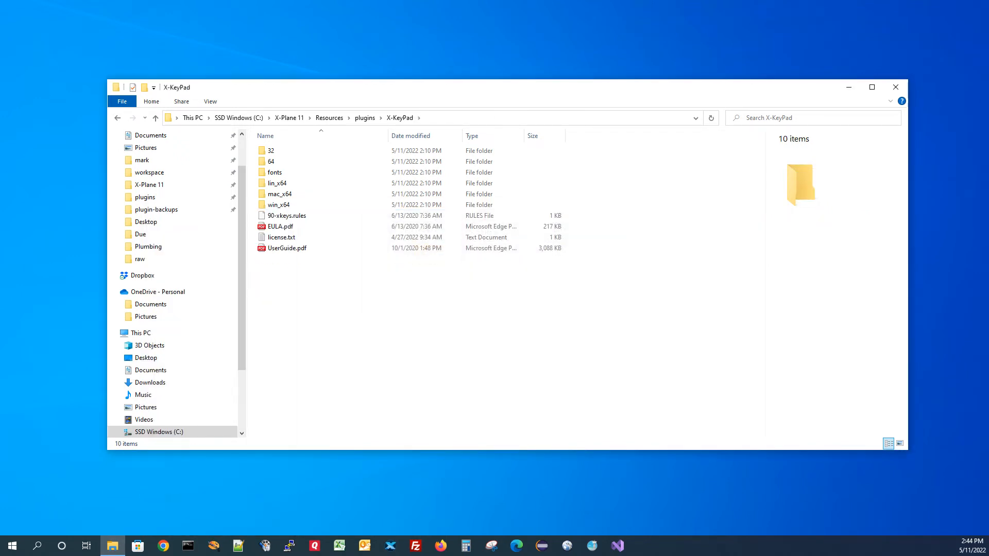
# Step: Copy the new X-KeyPad folder from the extracted X-KeyPad_1.5 folder in Downloads
pyautogui.scroll(3, 154, 168)
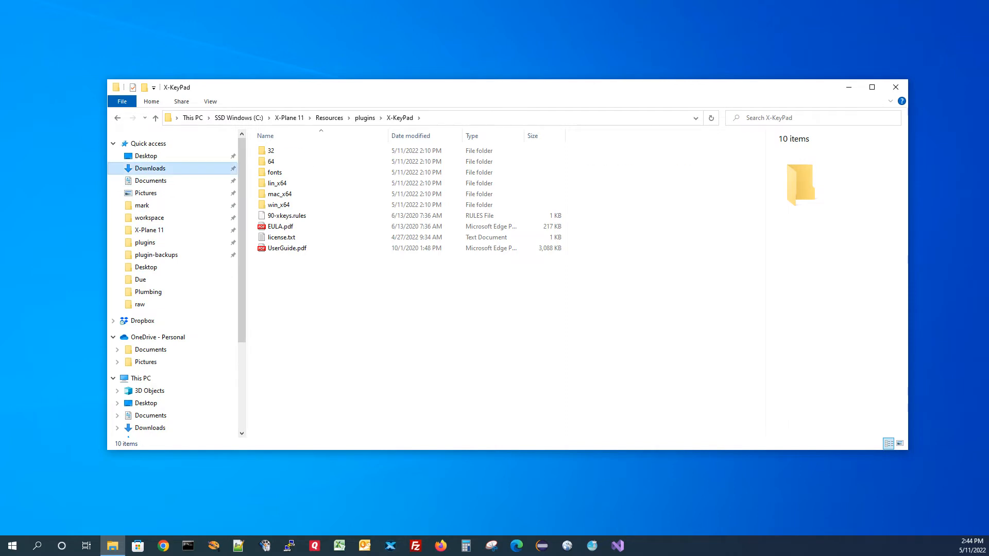
pyautogui.click(150, 168)
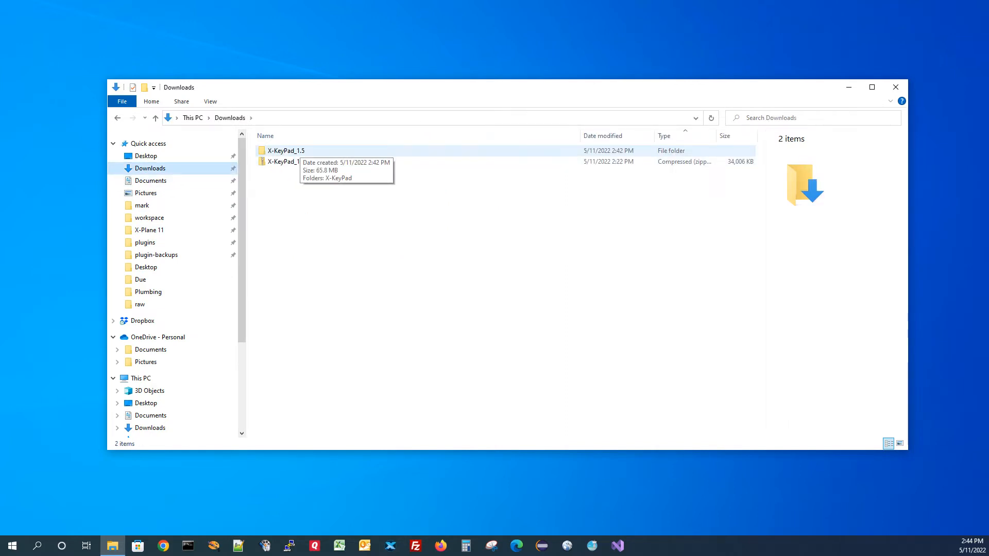
pyautogui.doubleClick(286, 151)
pyautogui.rightClick(298, 150)
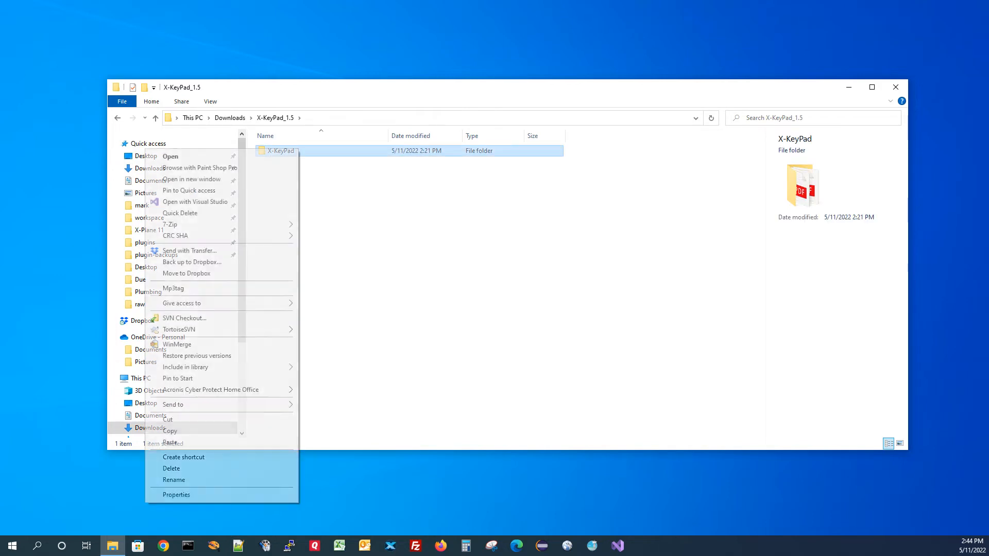
pyautogui.click(170, 431)
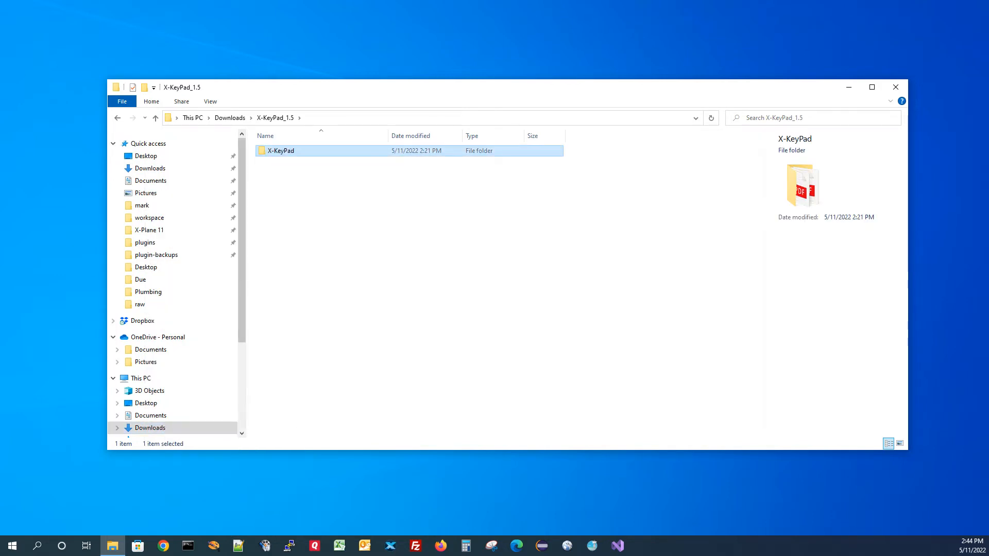
# Step: Paste the copied X-KeyPad folder into X-Plane 11's plugins folder, replacing the files with the same names
pyautogui.click(145, 242)
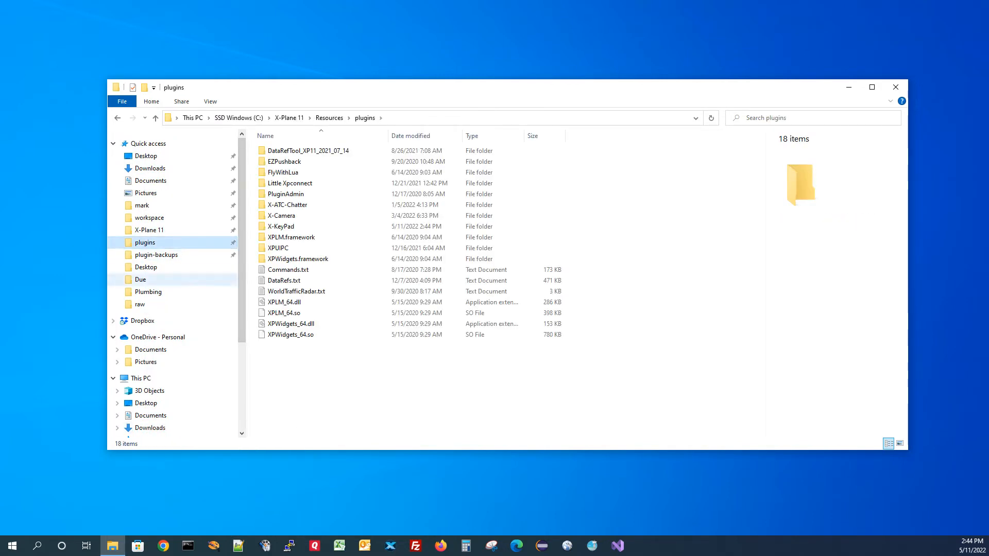
pyautogui.rightClick(317, 349)
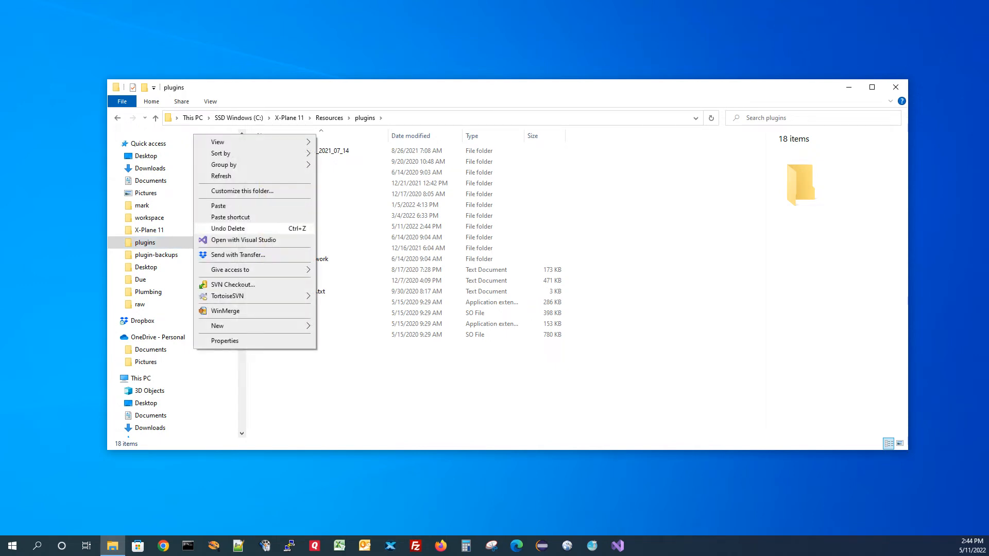
pyautogui.click(232, 205)
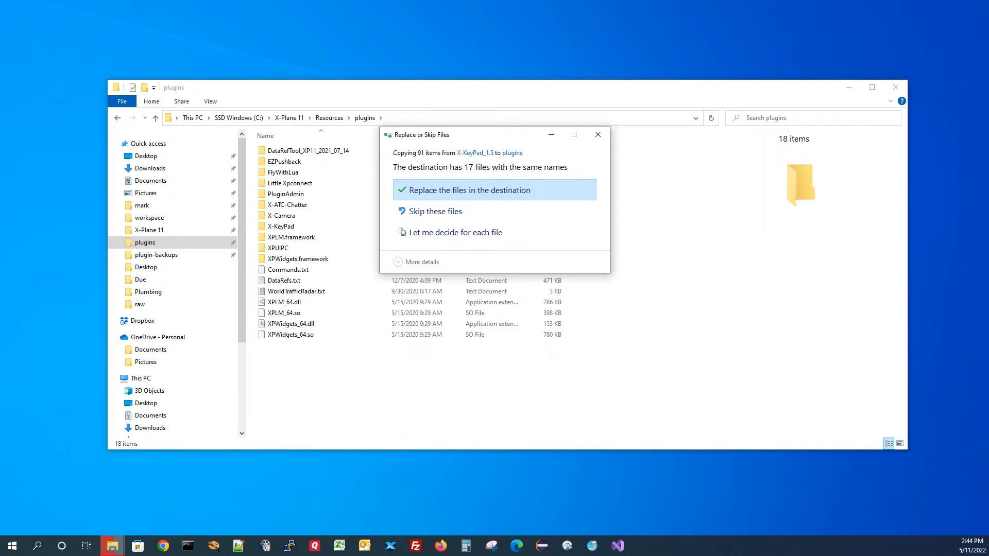
pyautogui.click(469, 187)
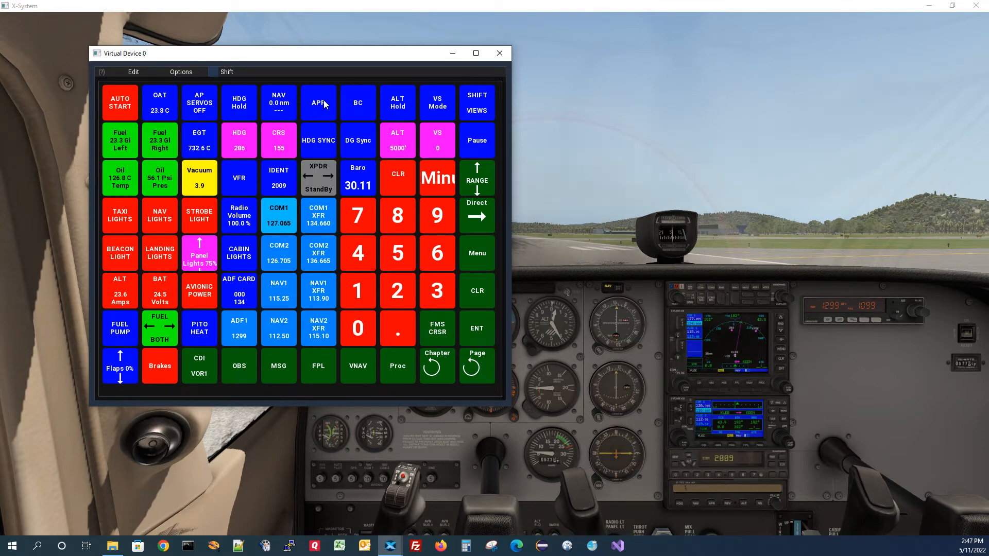
# Step: Bring File Explorer over the simulator and open X-Plane 11 > Aircraft > Laminar Research > Cessna 172SP to examine its X-Keys configuration files
pyautogui.moveTo(988, 208); pyautogui.dragTo(476, 105)
pyautogui.click(390, 134)
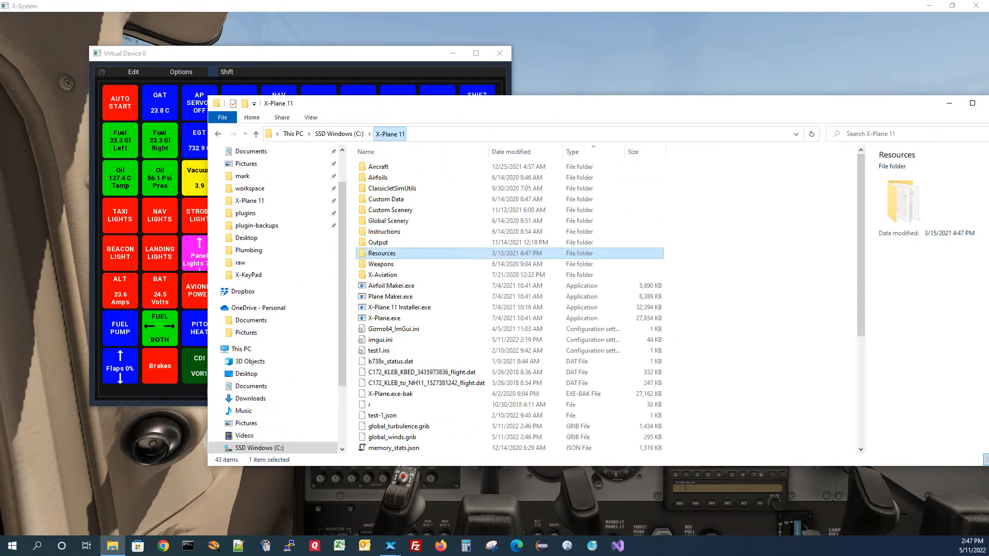
pyautogui.click(378, 166)
pyautogui.doubleClick(379, 166)
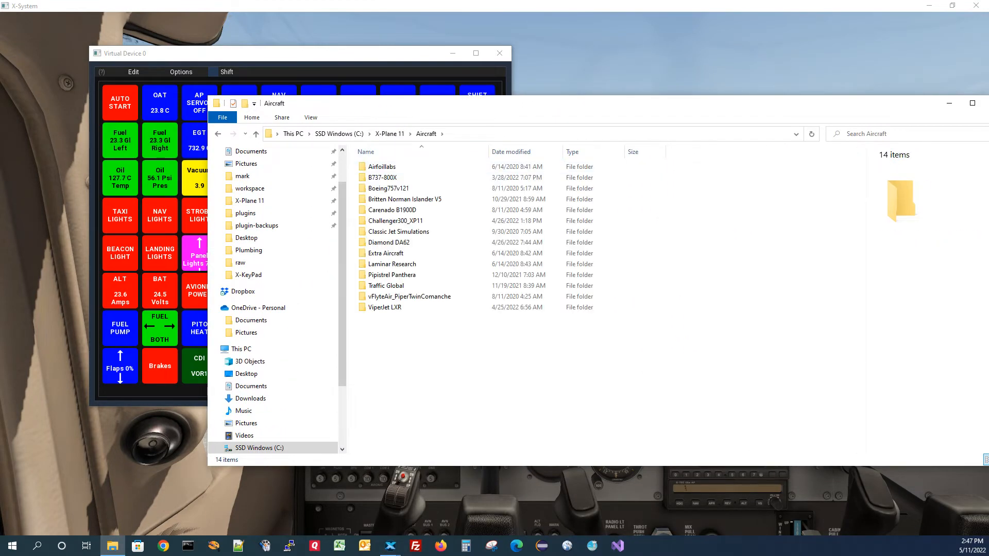
pyautogui.click(392, 263)
pyautogui.doubleClick(392, 264)
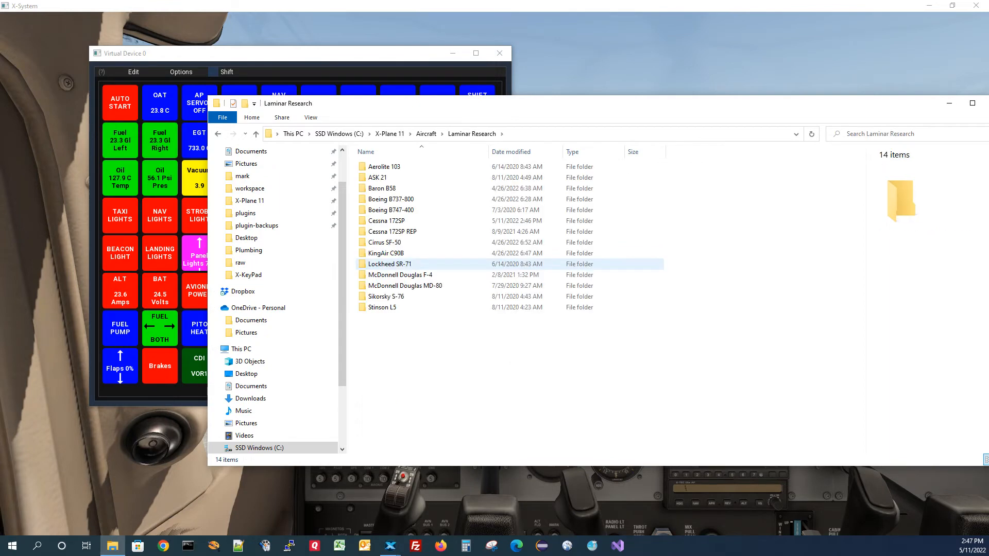
pyautogui.click(386, 220)
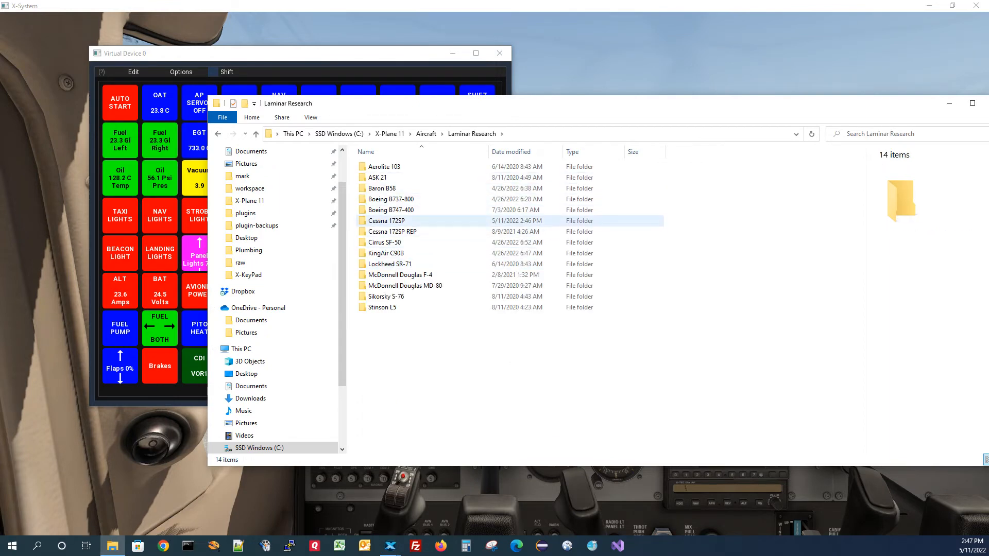
pyautogui.doubleClick(386, 220)
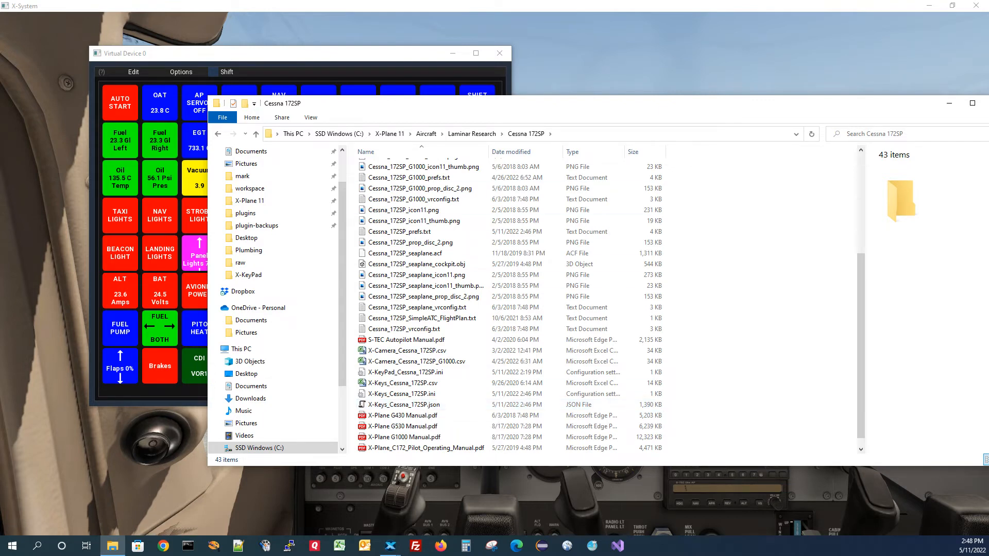
# Step: Move the file window and Virtual Device 0 off the cockpit view and open the X-KeyPad Configuration Editor
pyautogui.moveTo(525, 104); pyautogui.dragTo(988, 175)
pyautogui.moveTo(386, 54); pyautogui.dragTo(988, 206)
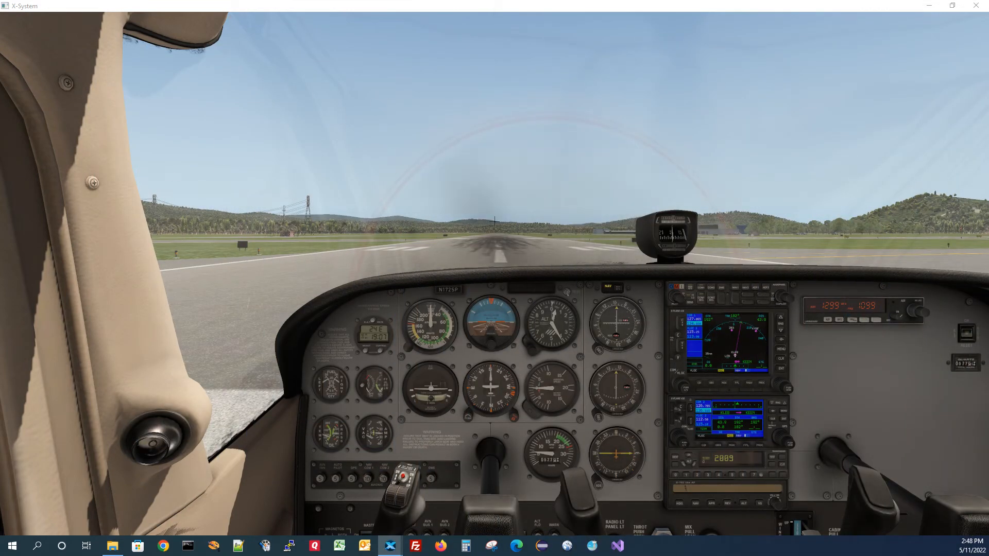
pyautogui.click(143, 19)
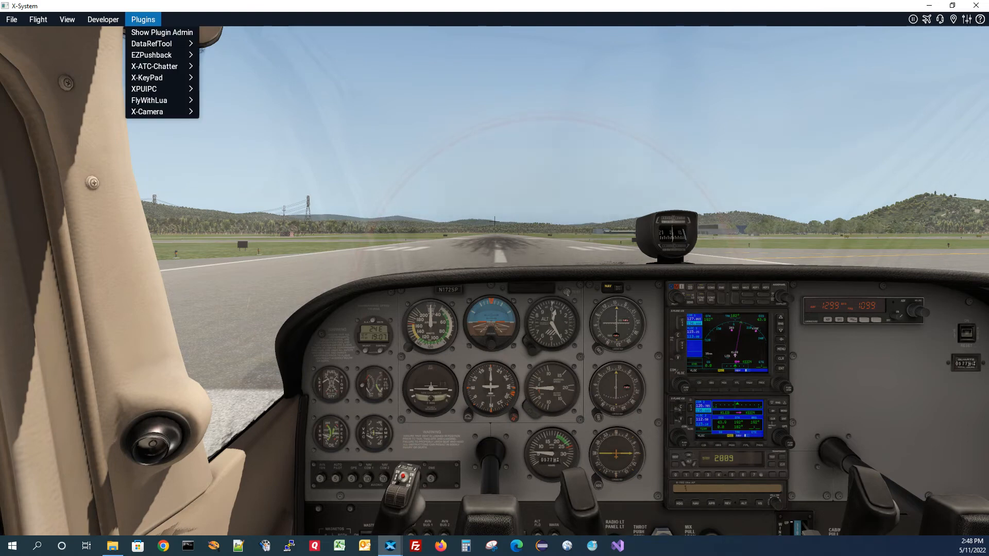
pyautogui.moveTo(151, 44)
pyautogui.moveTo(149, 78)
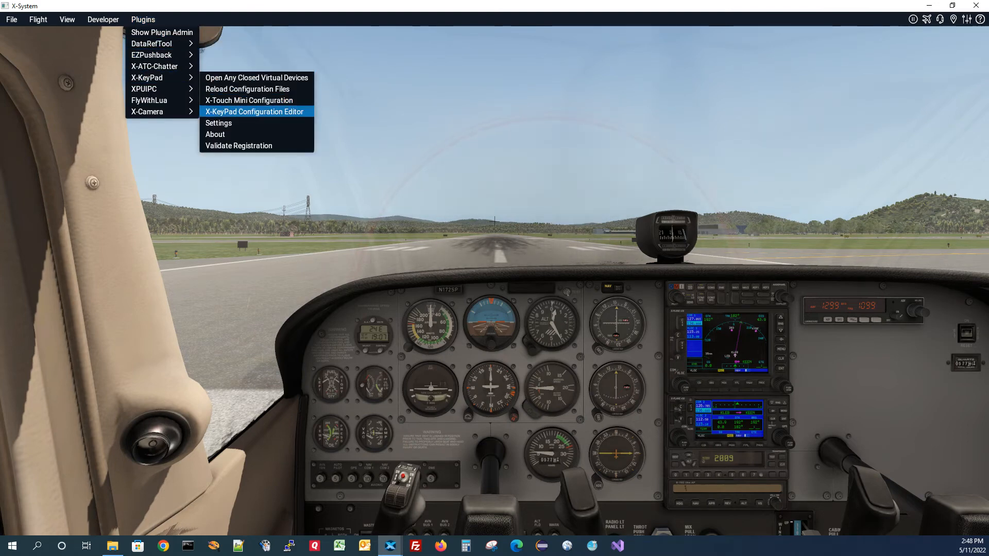
pyautogui.click(254, 111)
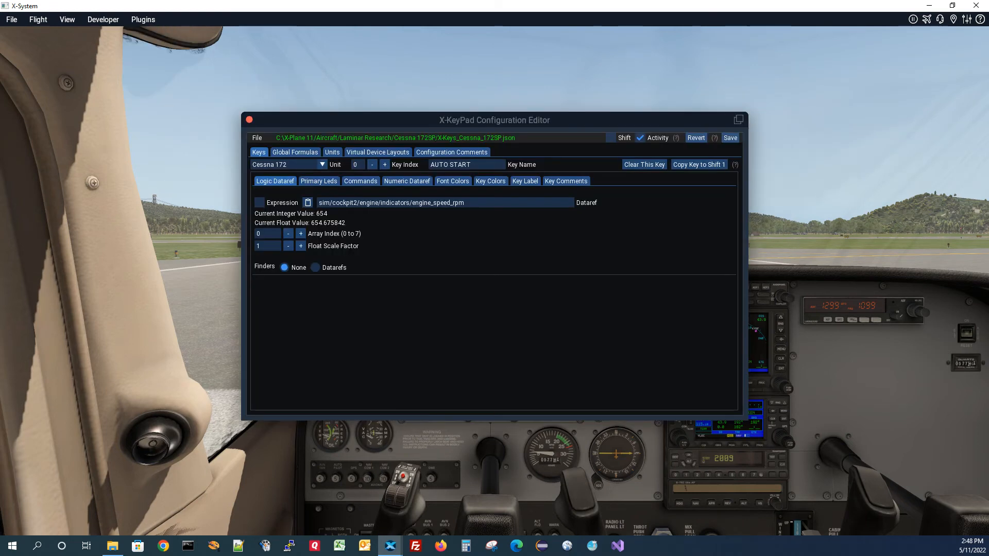
pyautogui.moveTo(360, 120); pyautogui.dragTo(350, 112)
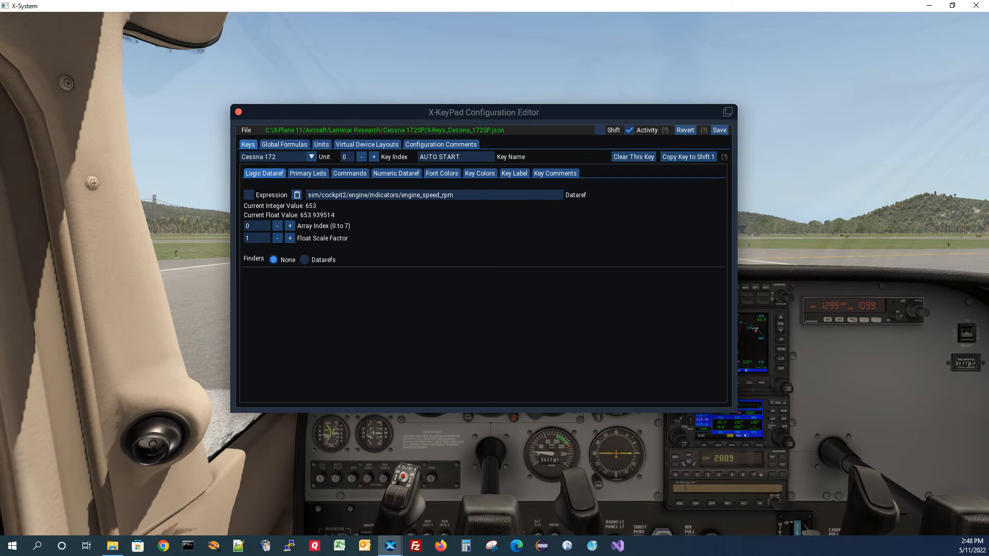
# Step: Review the AUTO START key's primary LED conditions, its default commands and its true commands
pyautogui.click(308, 173)
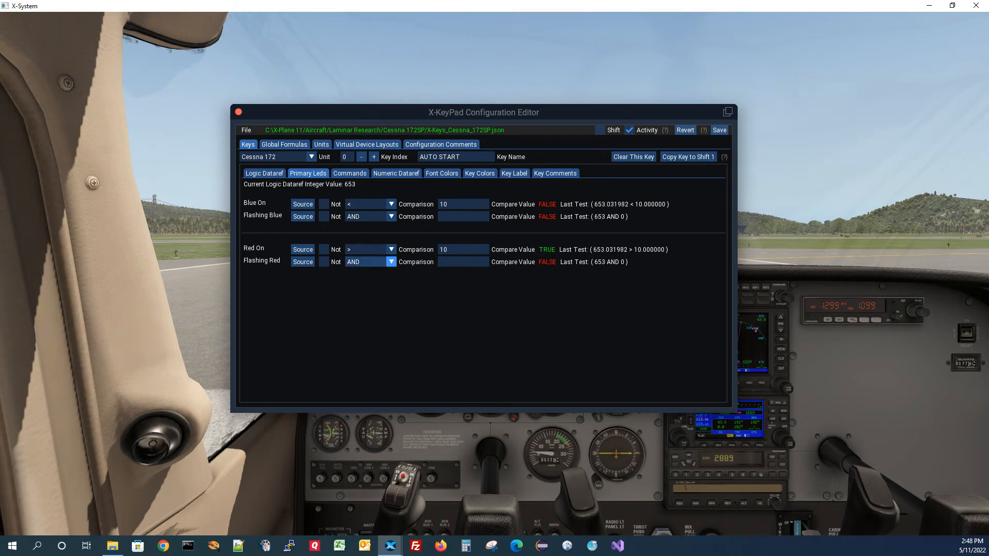
pyautogui.click(349, 173)
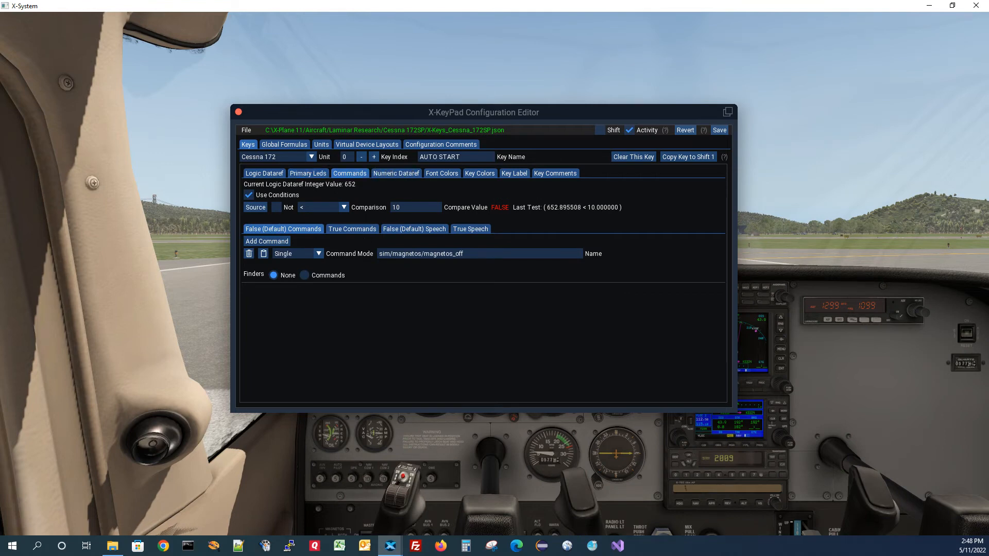
pyautogui.click(352, 229)
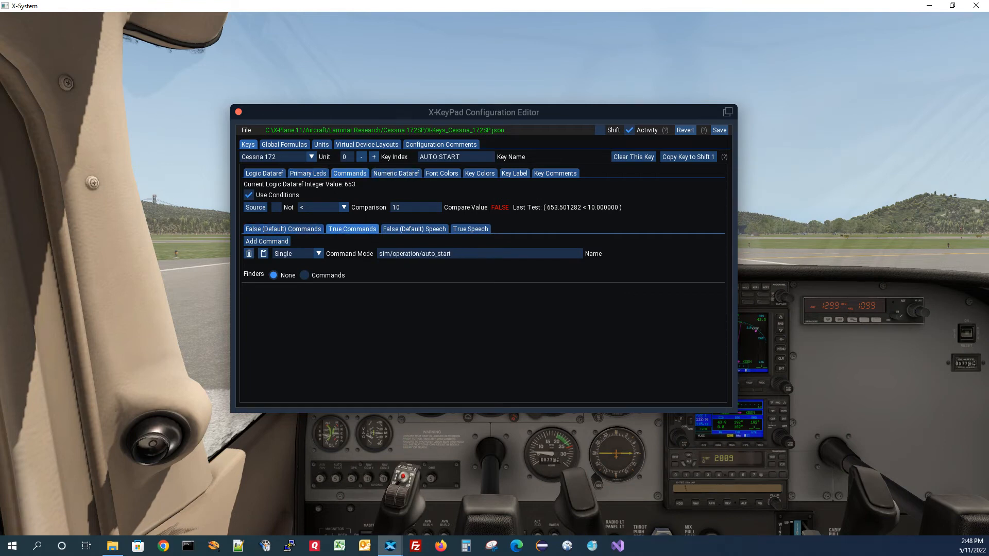
# Step: Review the AUTO START key's true speech, numeric dataref, font colors and key colors
pyautogui.click(283, 229)
pyautogui.click(470, 228)
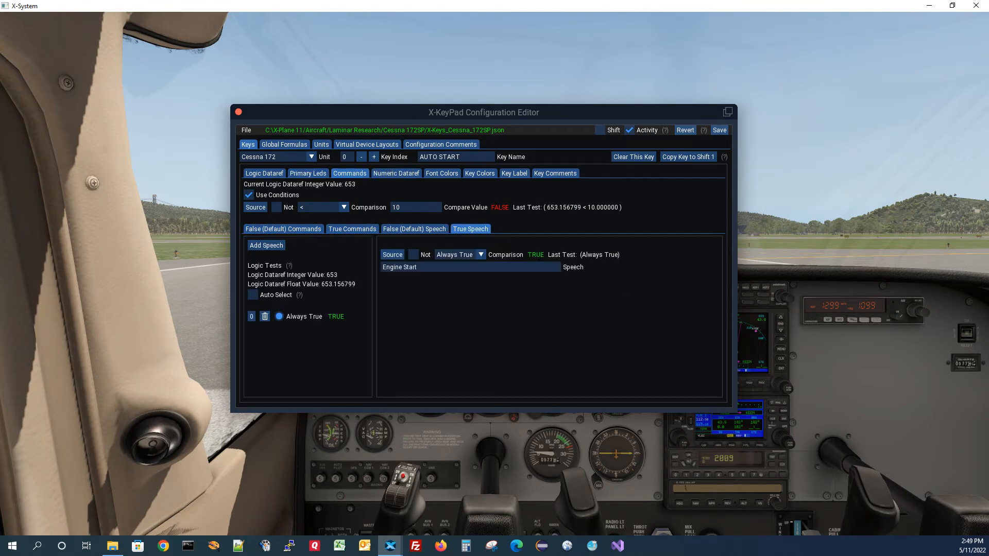
pyautogui.click(396, 173)
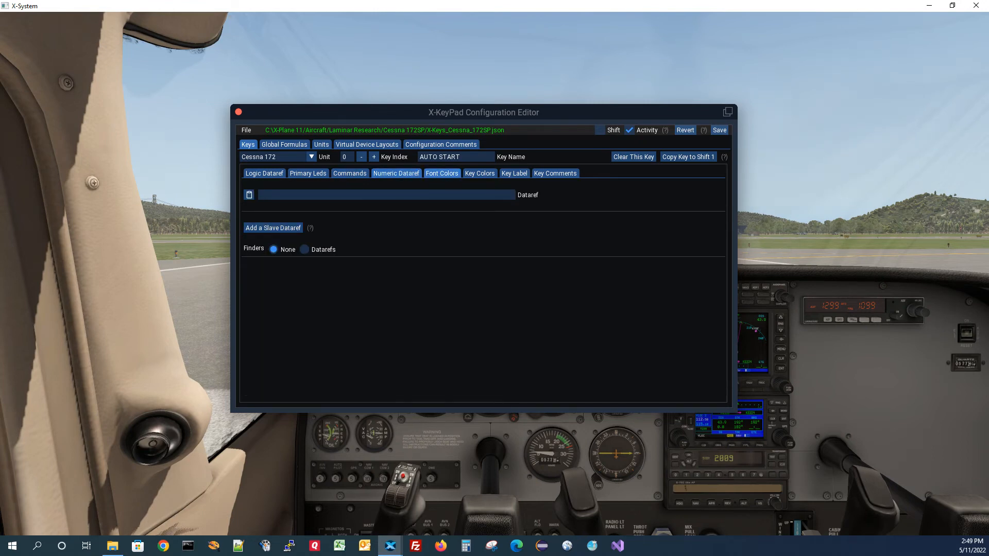
pyautogui.click(442, 173)
pyautogui.click(480, 173)
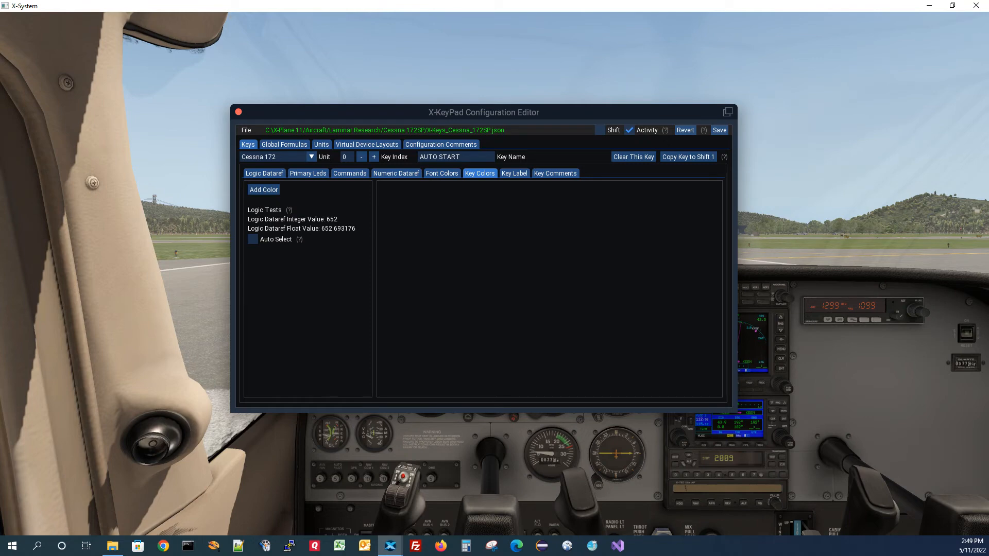
# Step: Arrange the Configuration Editor and Virtual Device 0 side by side and load the Oil Pressure key for editing
pyautogui.moveTo(321, 112); pyautogui.dragTo(228, 112)
pyautogui.moveTo(988, 211); pyautogui.dragTo(833, 100)
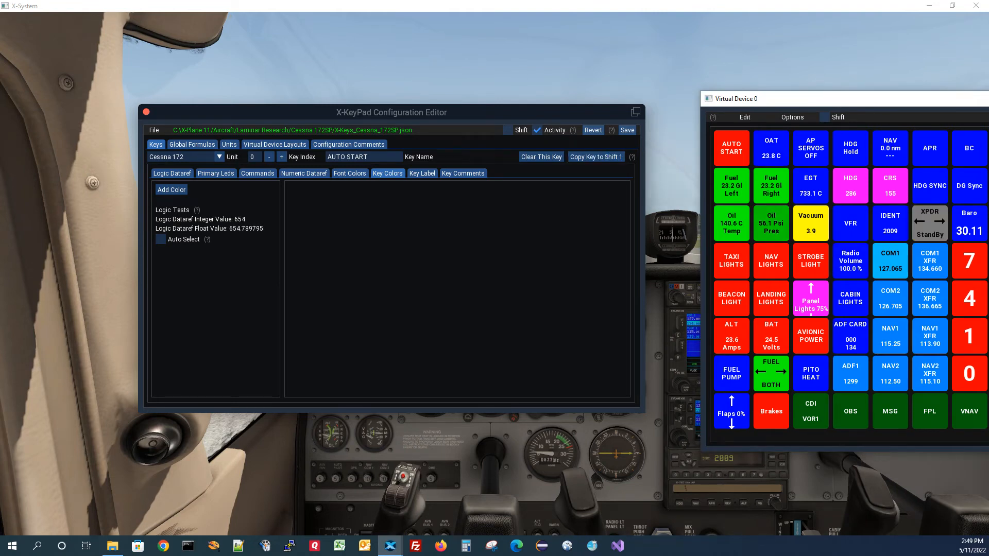
pyautogui.click(771, 224)
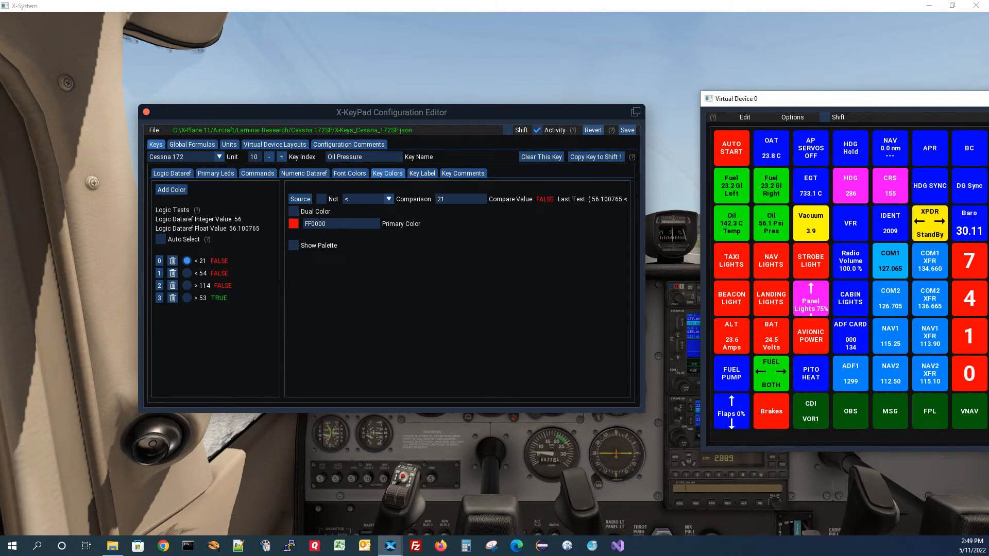
# Step: Review the Oil Pressure key's remaining color conditions: < 54, > 114 and > 53
pyautogui.click(187, 273)
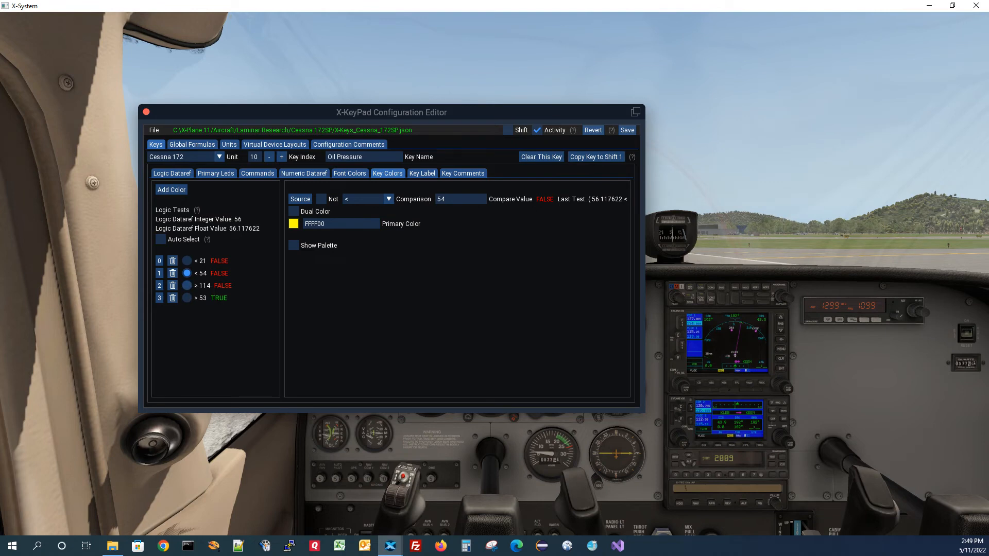
pyautogui.click(187, 285)
pyautogui.click(187, 298)
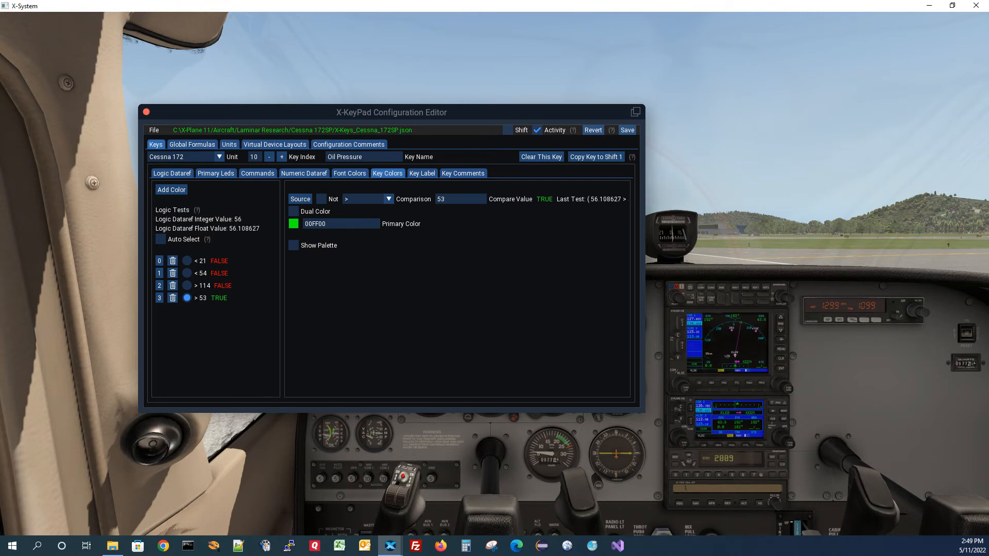
# Step: Show the color palette for the Oil Pressure key's > 53 condition and bring Virtual Device 0 back to the front
pyautogui.hotkey('alt', 'Tab')
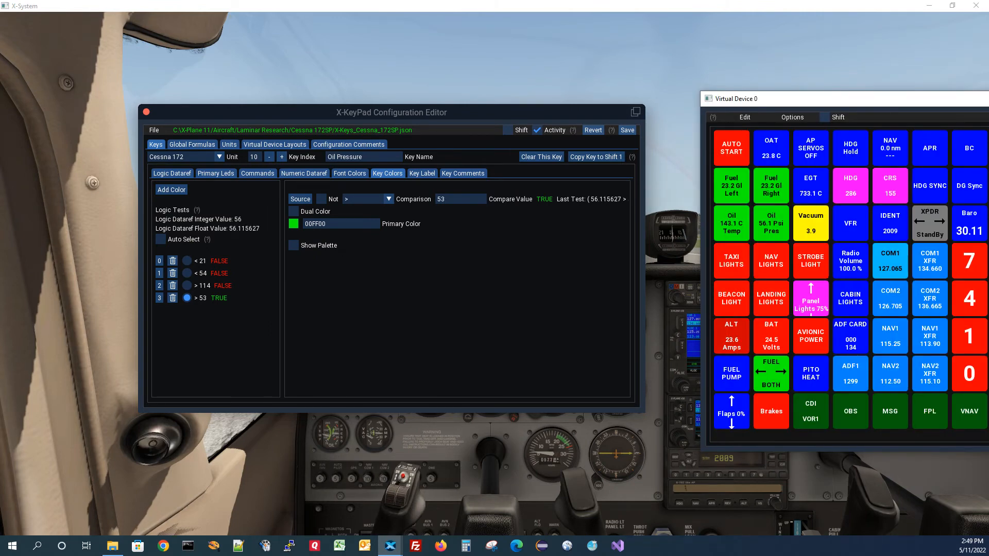
pyautogui.click(293, 245)
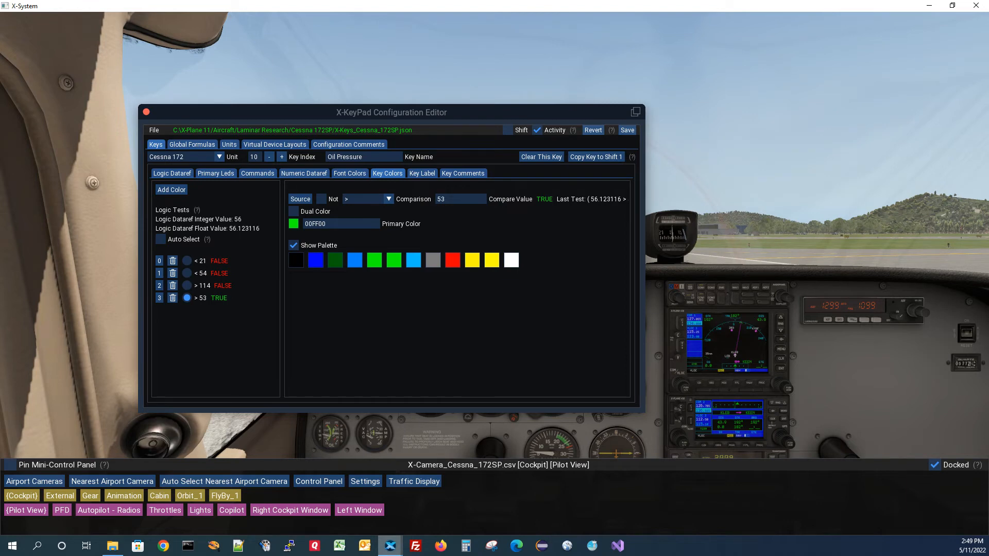
pyautogui.moveTo(390, 545)
pyautogui.click(445, 498)
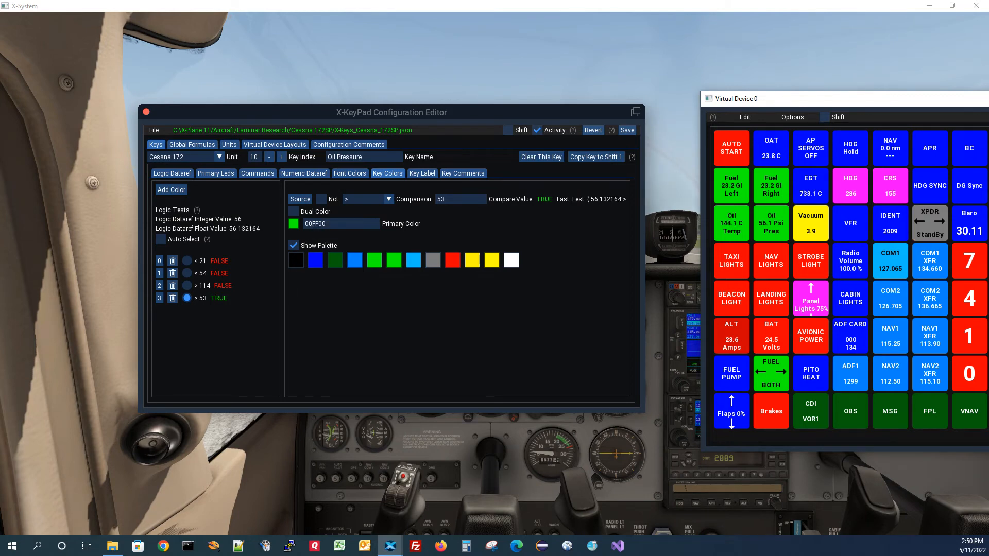
# Step: Try purple 7600F9 as the primary color of the Oil Pressure key's > 53 condition, check it on Virtual Device 0 and revert the configuration
pyautogui.click(293, 224)
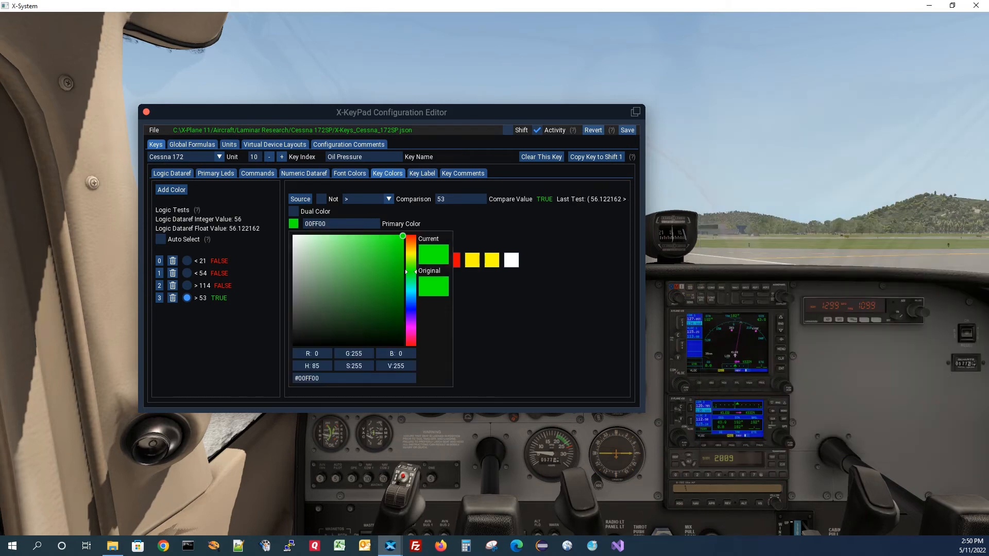
pyautogui.moveTo(403, 236)
pyautogui.mouseDown()
pyautogui.moveTo(385, 275)
pyautogui.moveTo(411, 288)
pyautogui.moveTo(411, 318)
pyautogui.mouseUp()
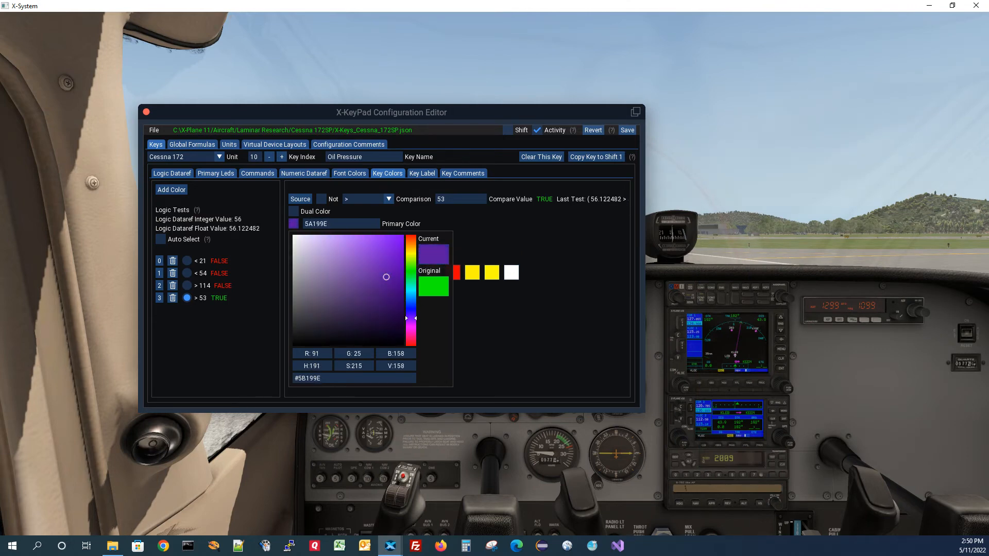
pyautogui.moveTo(387, 277); pyautogui.dragTo(403, 238)
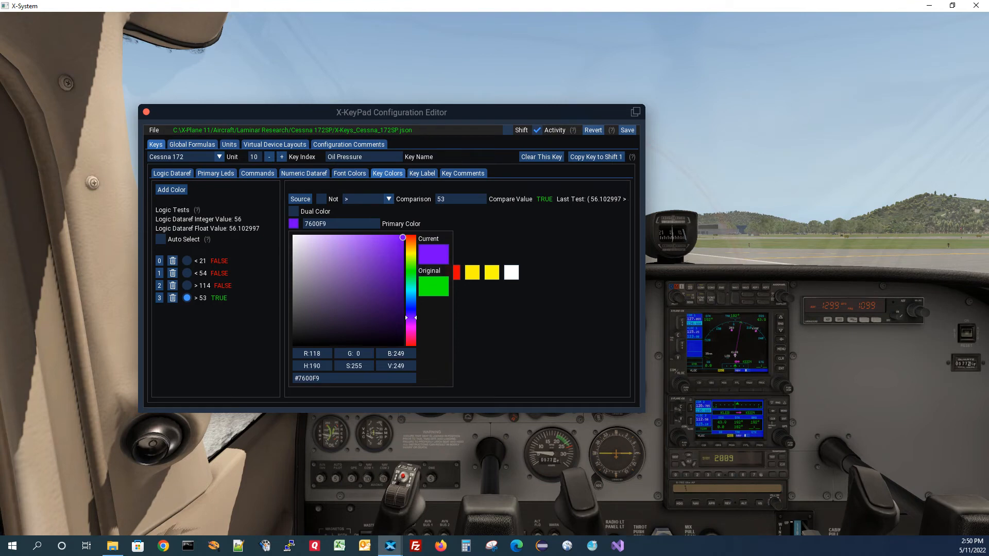
pyautogui.press('Escape')
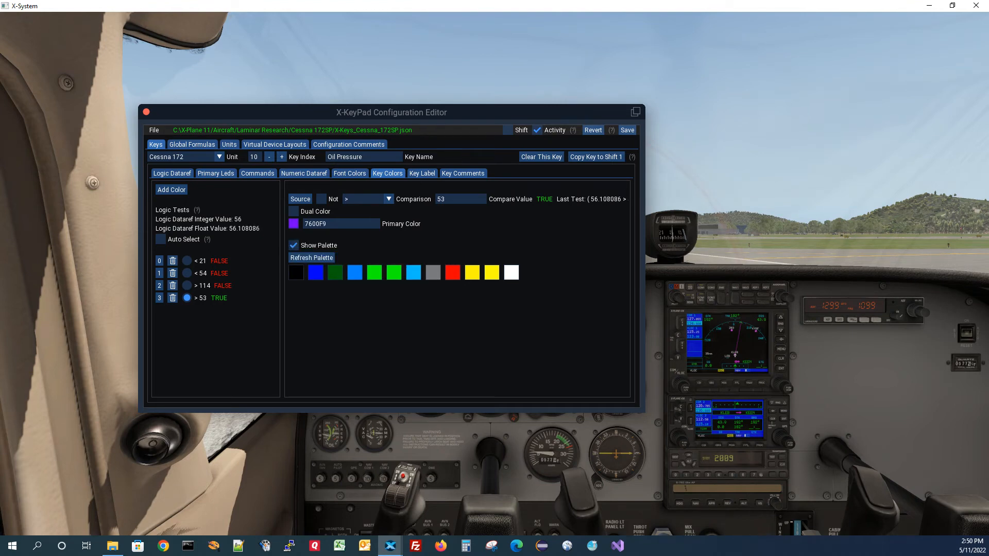
pyautogui.moveTo(390, 545)
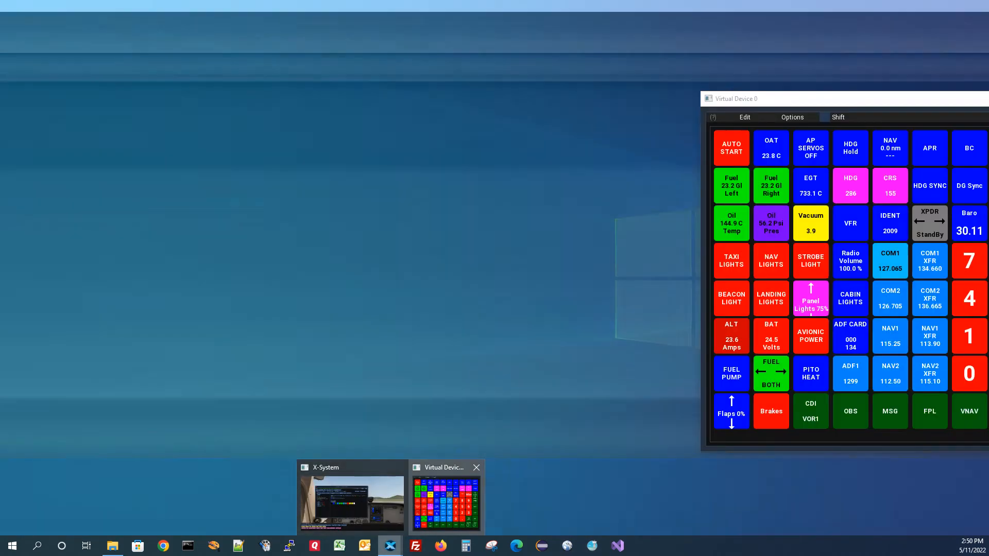
pyautogui.click(446, 499)
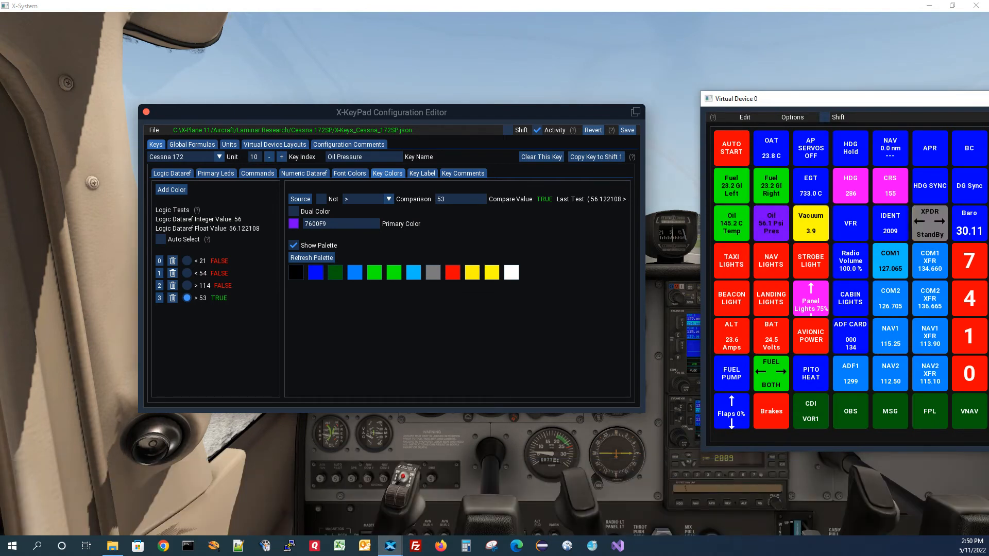
pyautogui.click(593, 130)
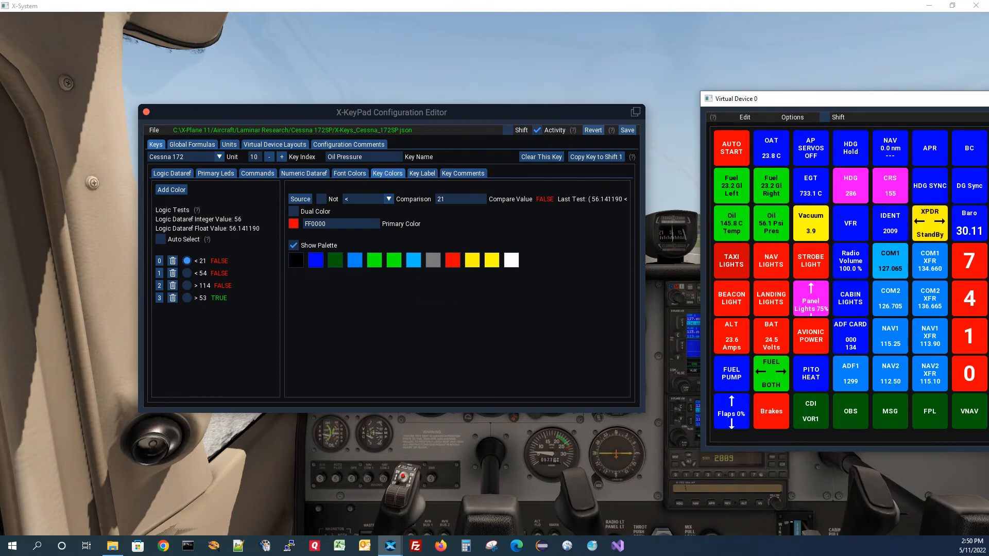
# Step: Filter the datarefs for "oil" and set the Oil Pressure key's logic dataref to sim/aircraft/engine/acf_max_OILP
pyautogui.click(172, 173)
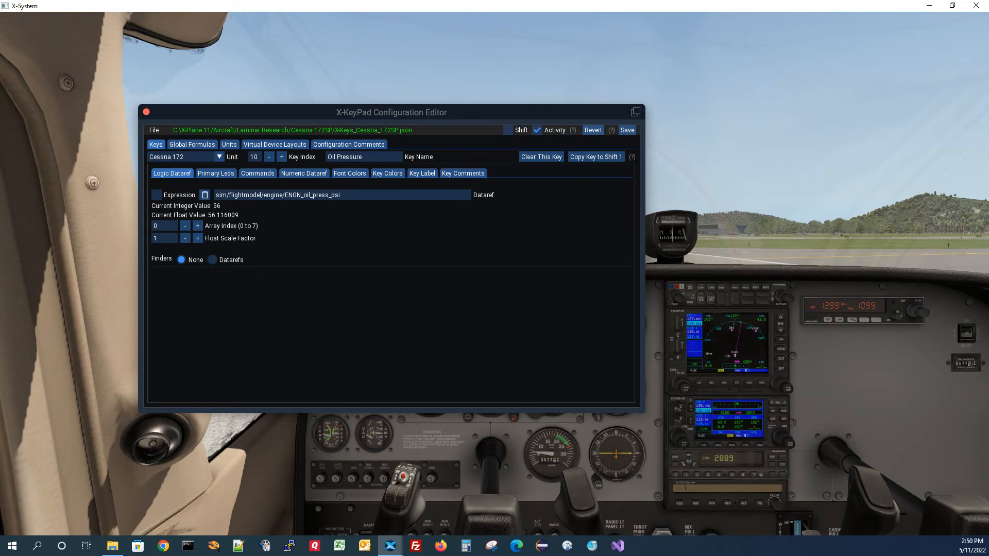
pyautogui.click(212, 260)
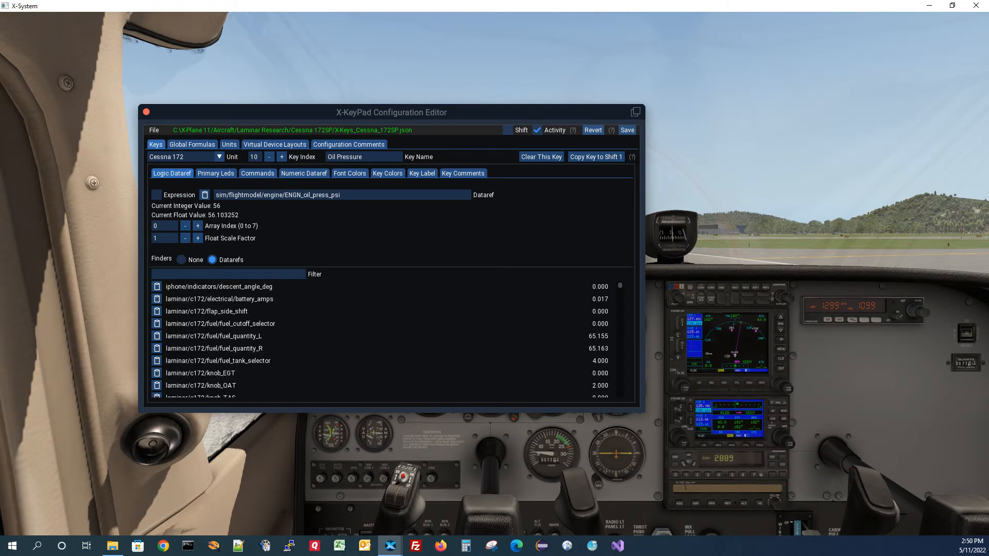
pyautogui.click(154, 274)
pyautogui.write('oil')
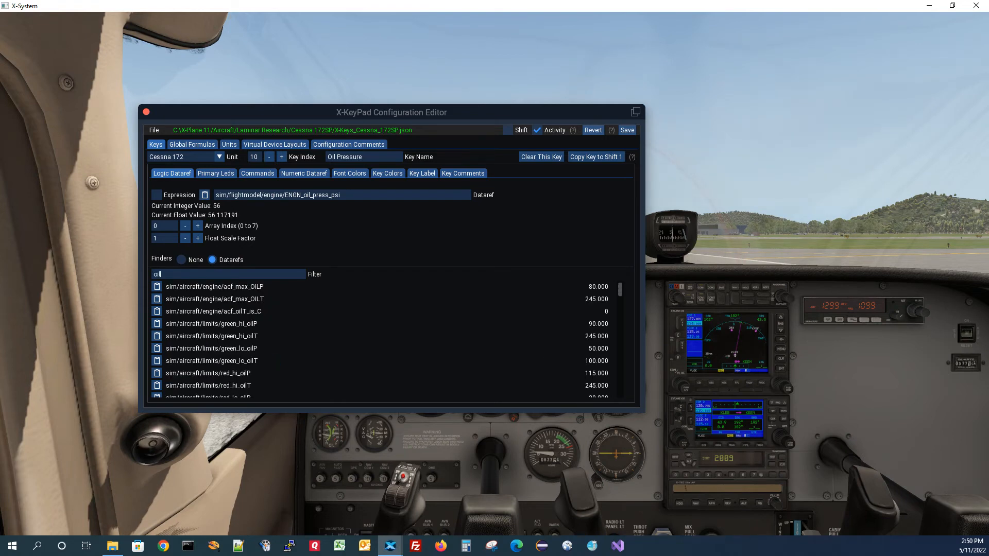
pyautogui.scroll(-10, 381, 340)
pyautogui.scroll(10, 381, 340)
pyautogui.click(204, 194)
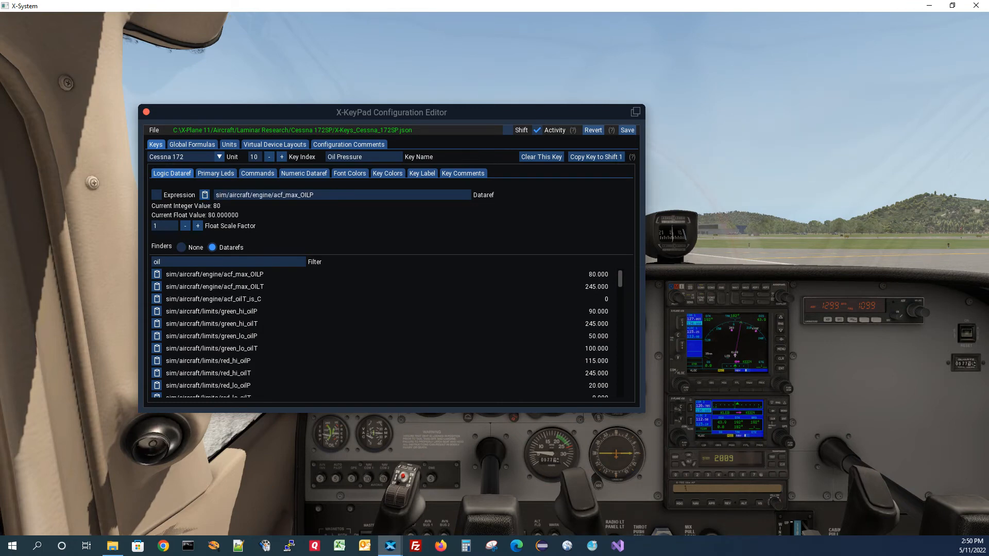
# Step: Load the FUEL PUMP key from Virtual Device 0 and review its true and default commands
pyautogui.click(257, 173)
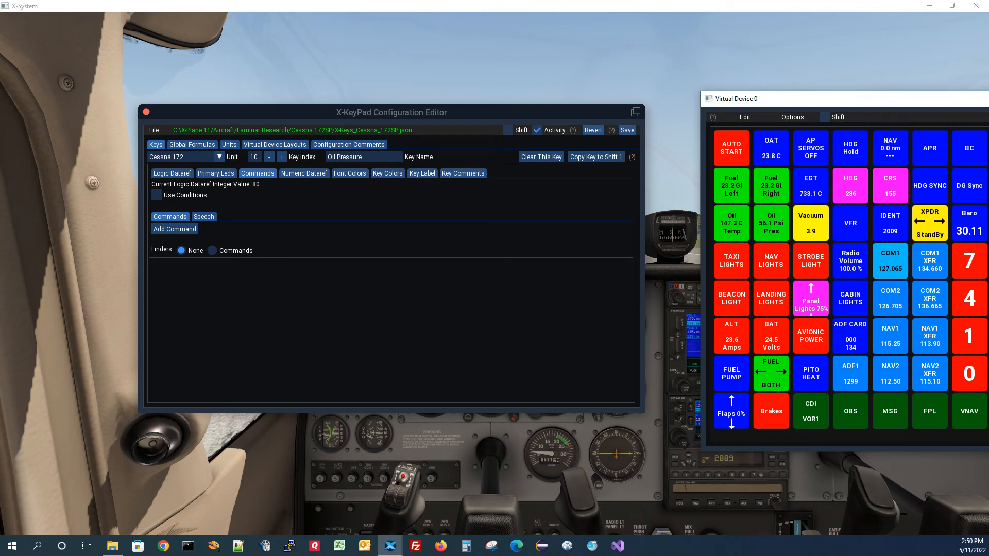
pyautogui.click(731, 373)
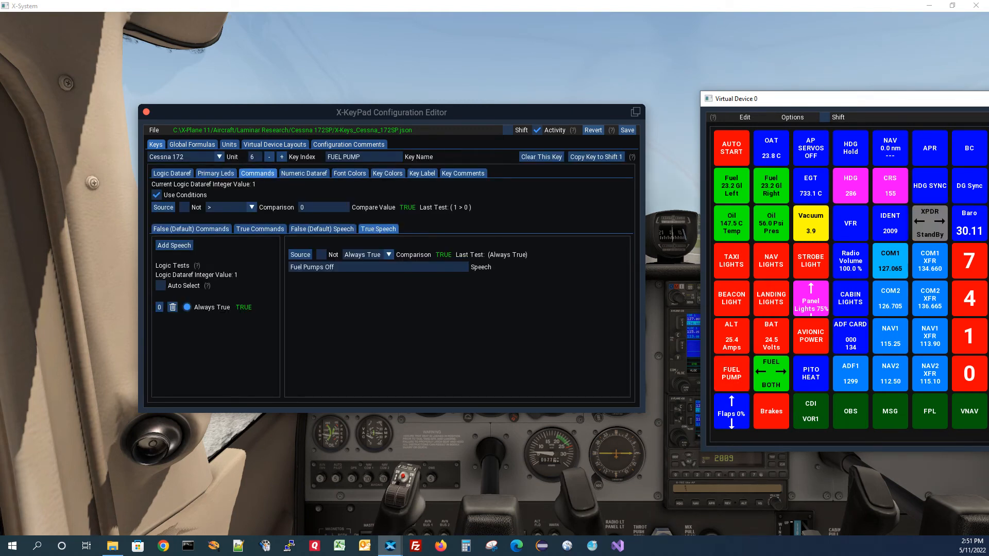
pyautogui.click(259, 172)
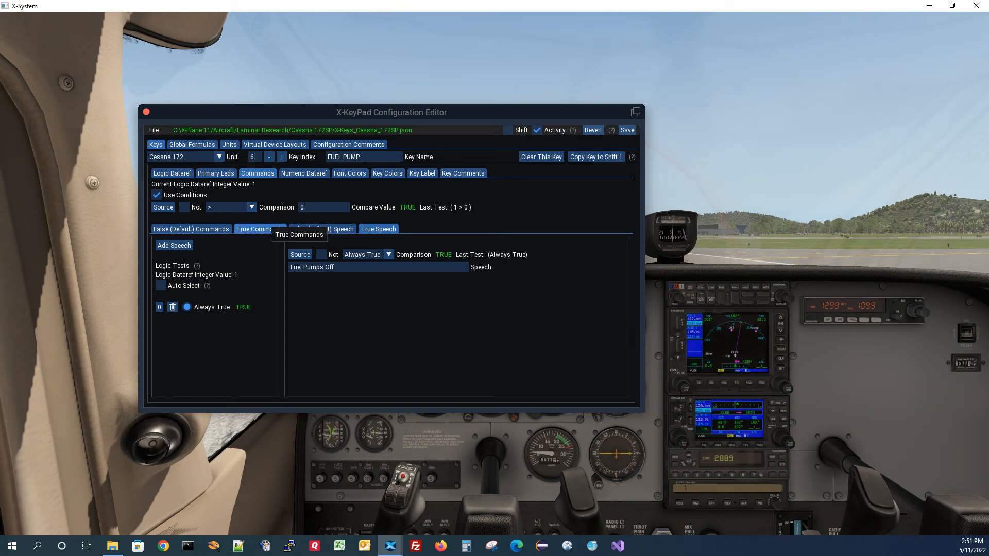
pyautogui.click(261, 228)
pyautogui.click(211, 228)
# Step: Search the available commands for "fuel", browse the list and read the help on copying the key to Shift 1
pyautogui.click(211, 275)
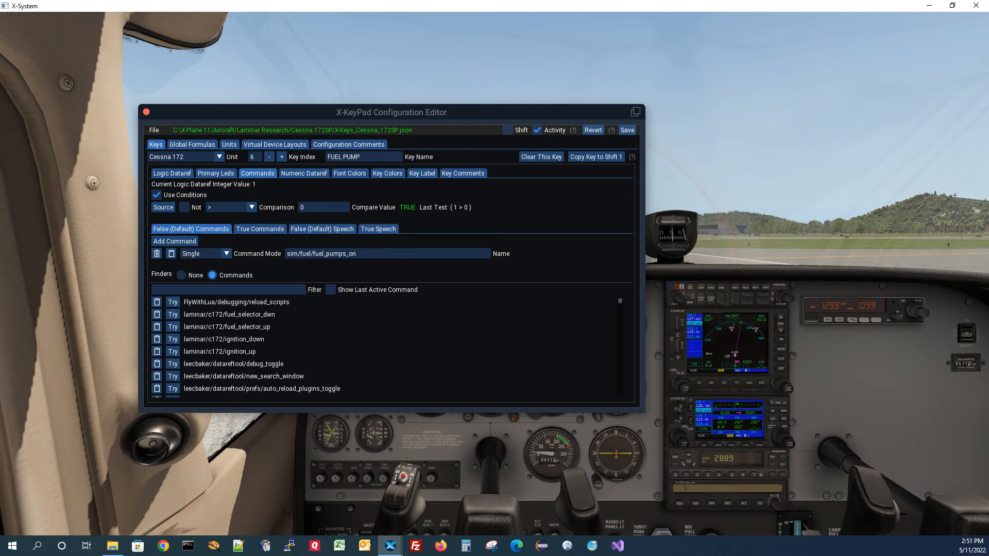
pyautogui.write('fuel')
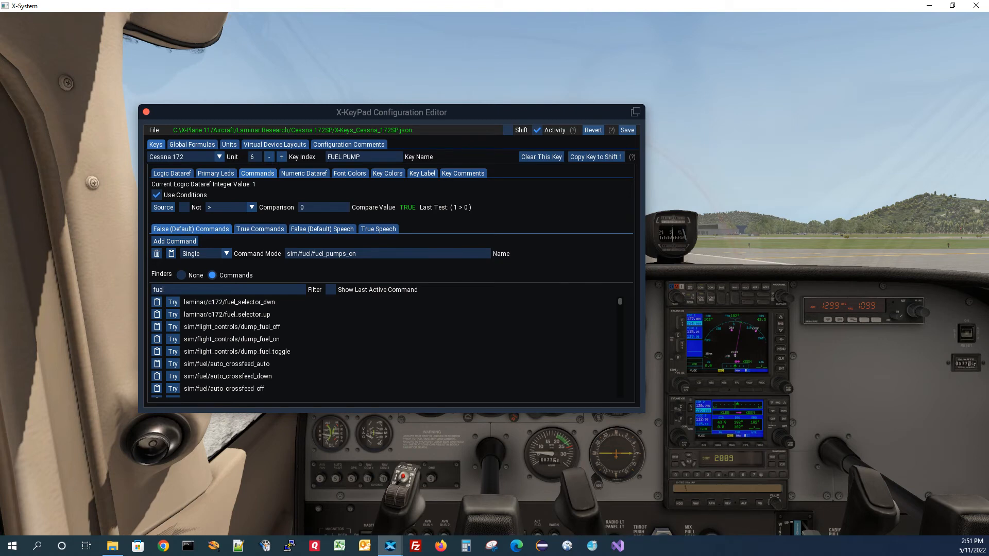
pyautogui.scroll(-6, 384, 346)
pyautogui.scroll(6, 384, 346)
pyautogui.moveTo(631, 157)
# Step: Minimize Virtual Device 0 and close the X-KeyPad Configuration Editor
pyautogui.moveTo(61, 102); pyautogui.dragTo(689, 133)
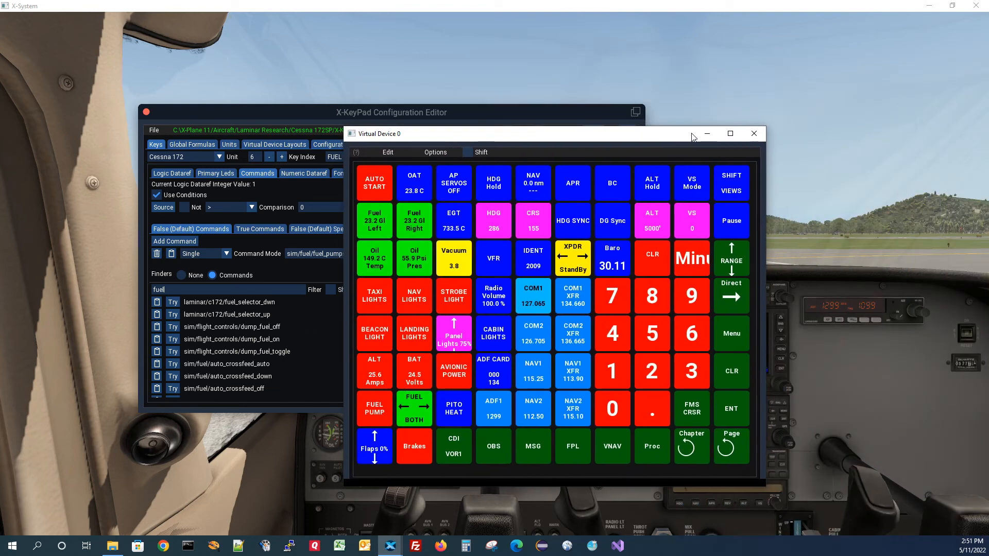
pyautogui.click(707, 134)
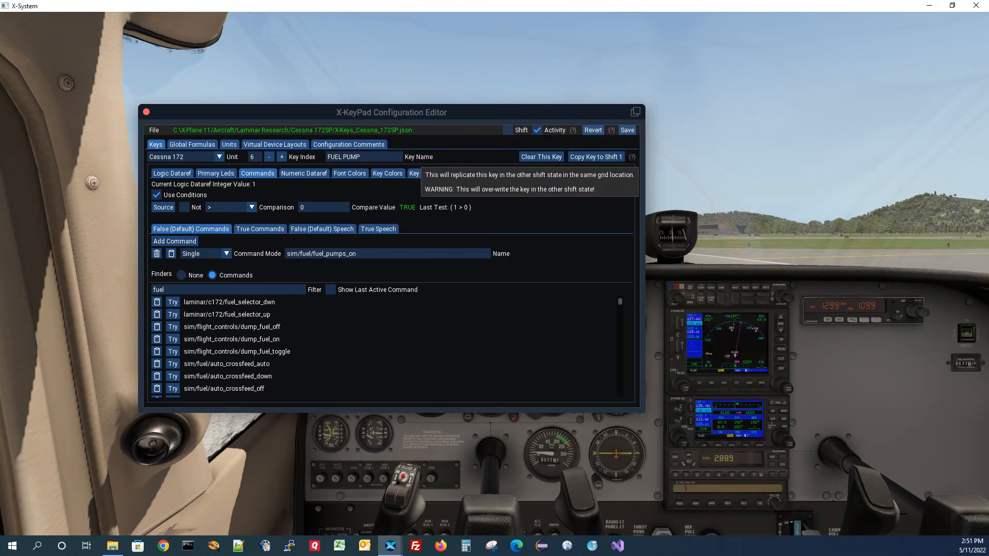
pyautogui.click(146, 112)
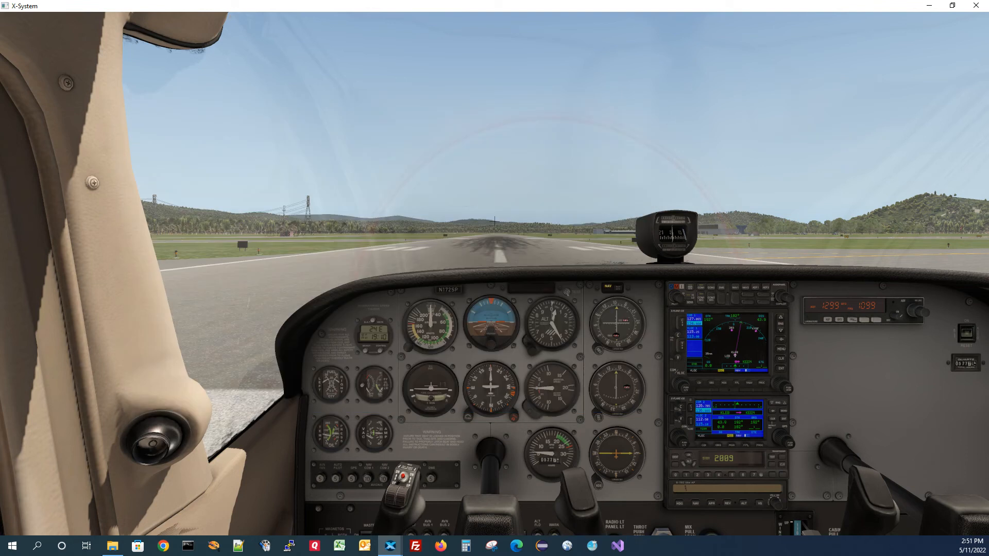
# Step: Restore Virtual Device 0 over the cockpit, reposition it and enlarge its window and keys
pyautogui.click(364, 546)
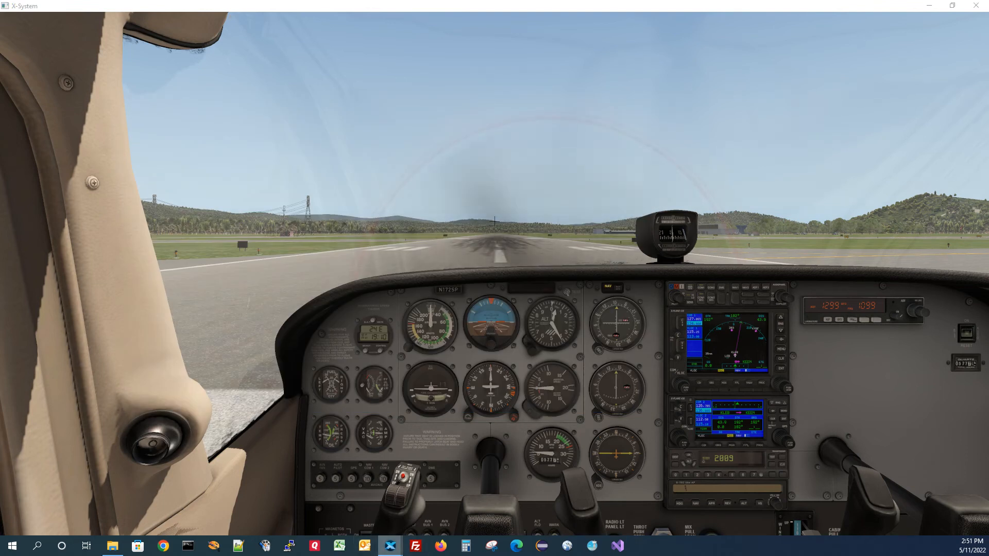
pyautogui.click(389, 546)
pyautogui.click(444, 501)
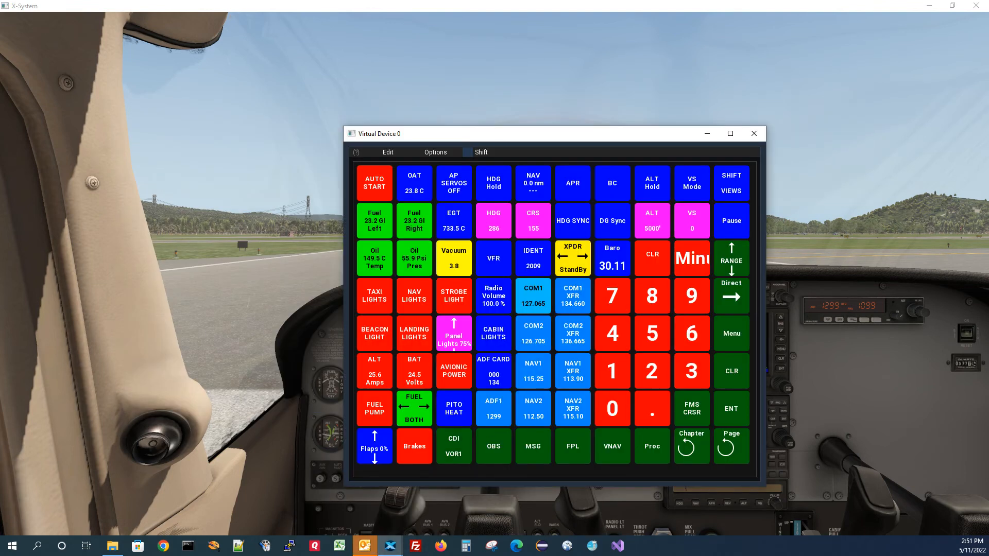
pyautogui.moveTo(554, 136); pyautogui.dragTo(373, 61)
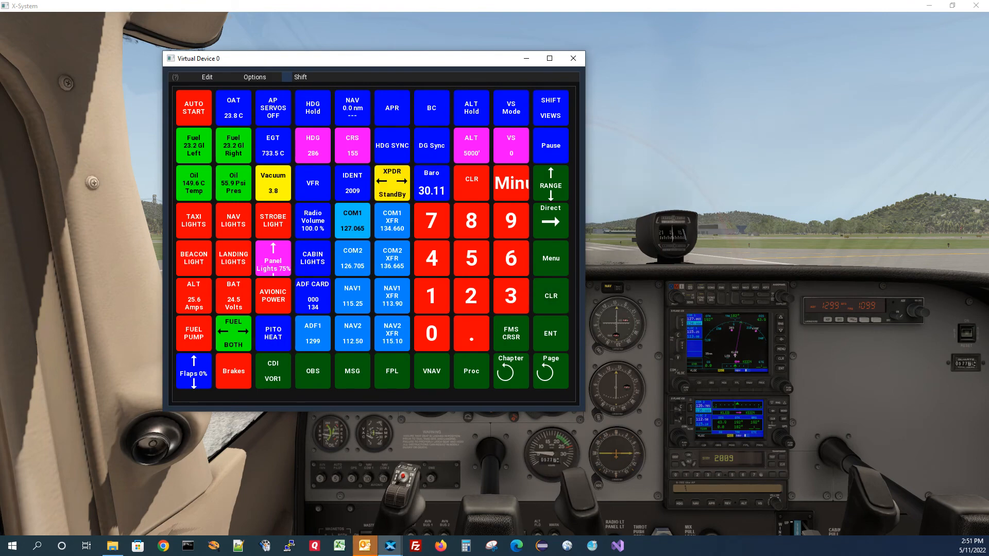
pyautogui.moveTo(584, 411); pyautogui.dragTo(752, 485)
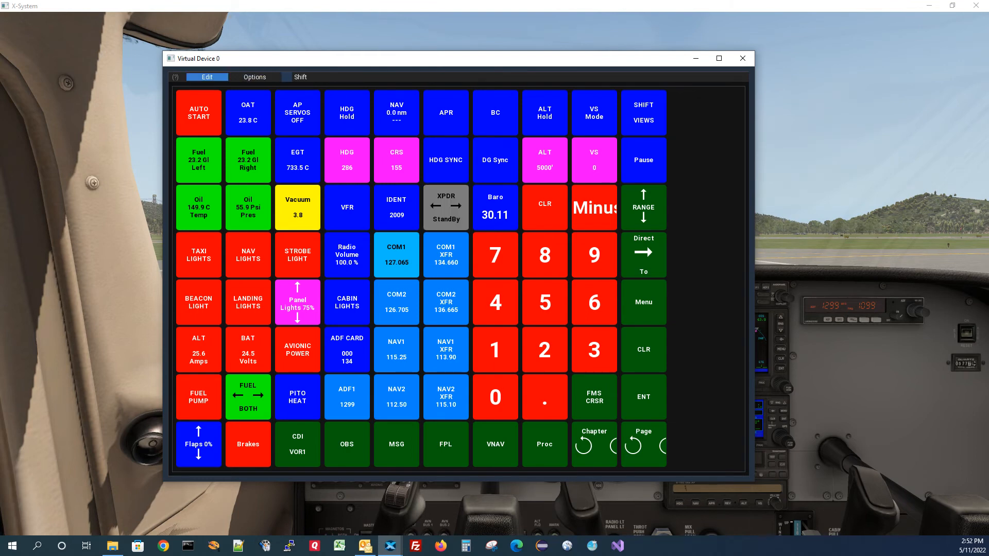
# Step: Examine Virtual Device 0's editing options, including its drag-and-drop modes
pyautogui.click(207, 76)
pyautogui.moveTo(227, 97)
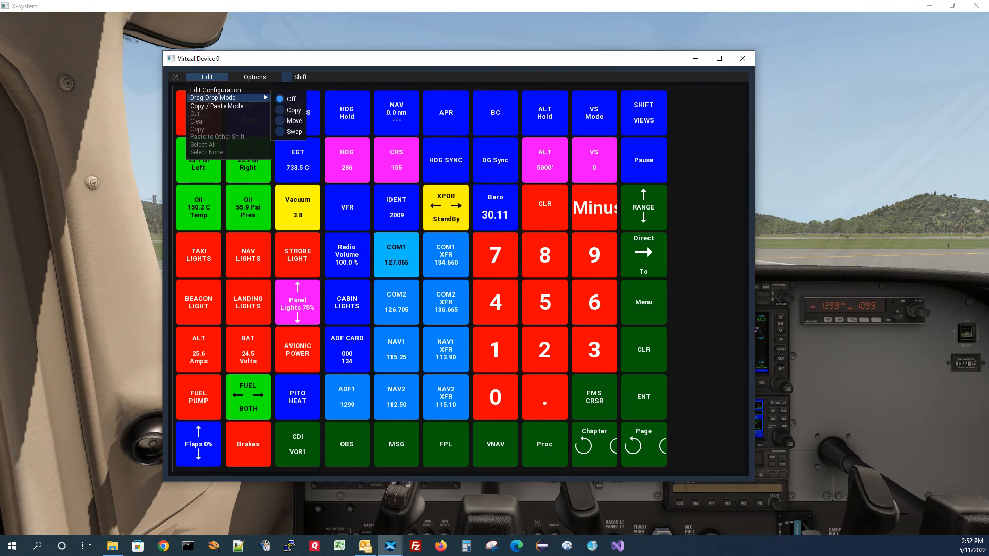
pyautogui.moveTo(255, 77)
pyautogui.moveTo(207, 77)
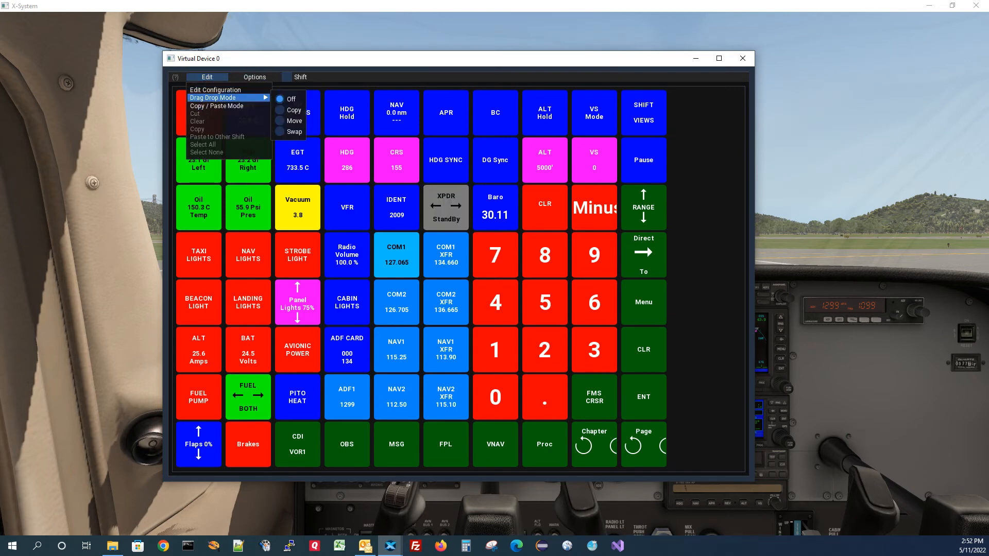
# Step: Swap the magenta HDG key with the HDG SYNC key using Swap mode, and turn the drag-and-drop mode off
pyautogui.click(291, 132)
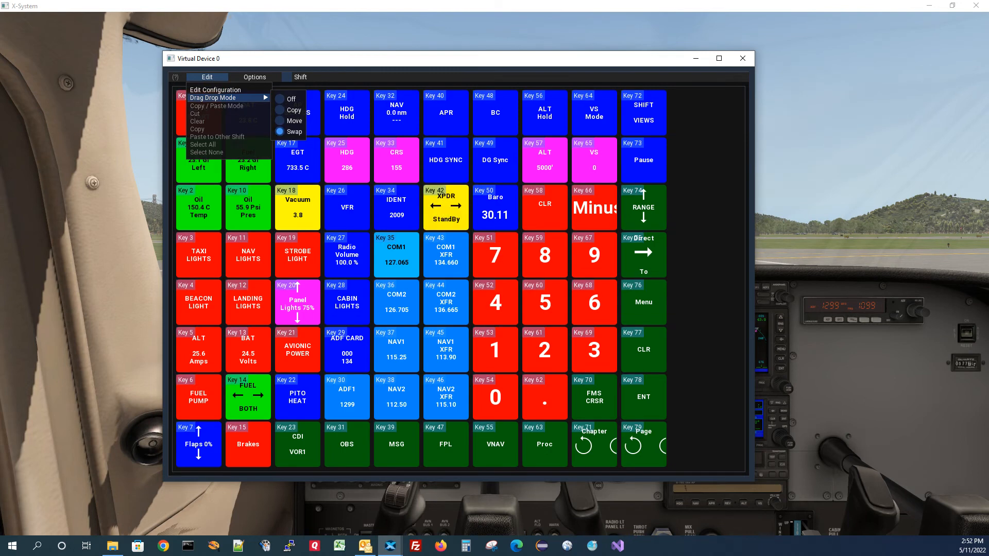
pyautogui.press('Escape')
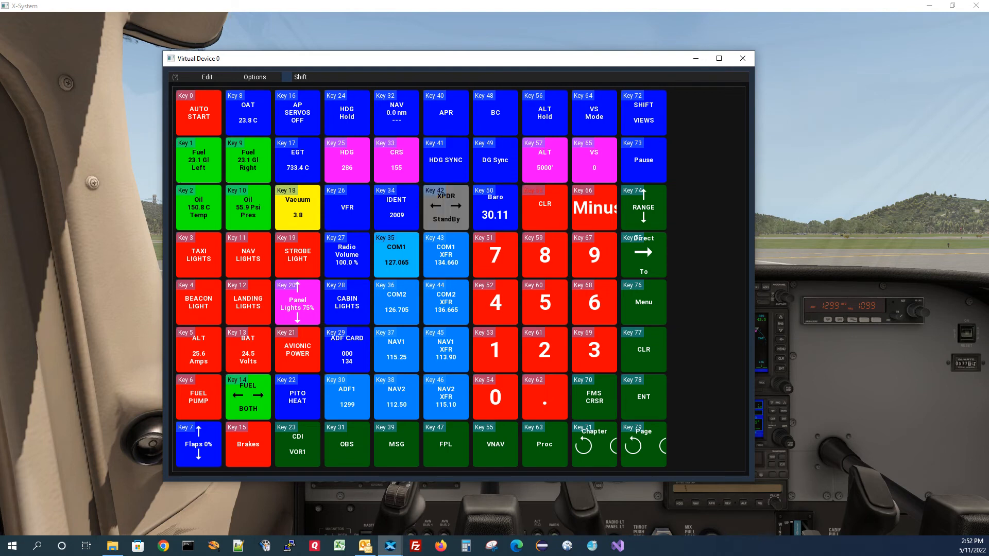
pyautogui.moveTo(337, 144); pyautogui.dragTo(432, 144)
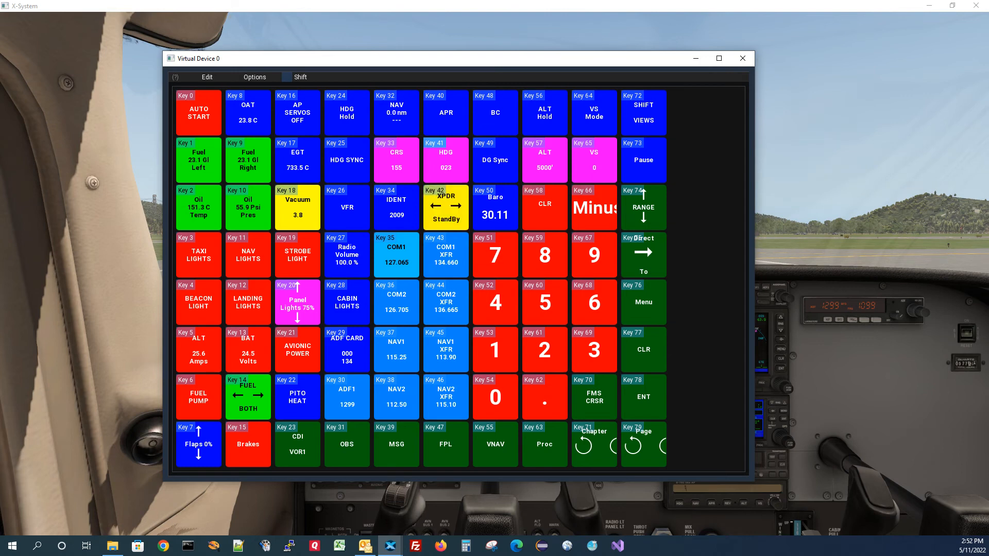
pyautogui.click(207, 77)
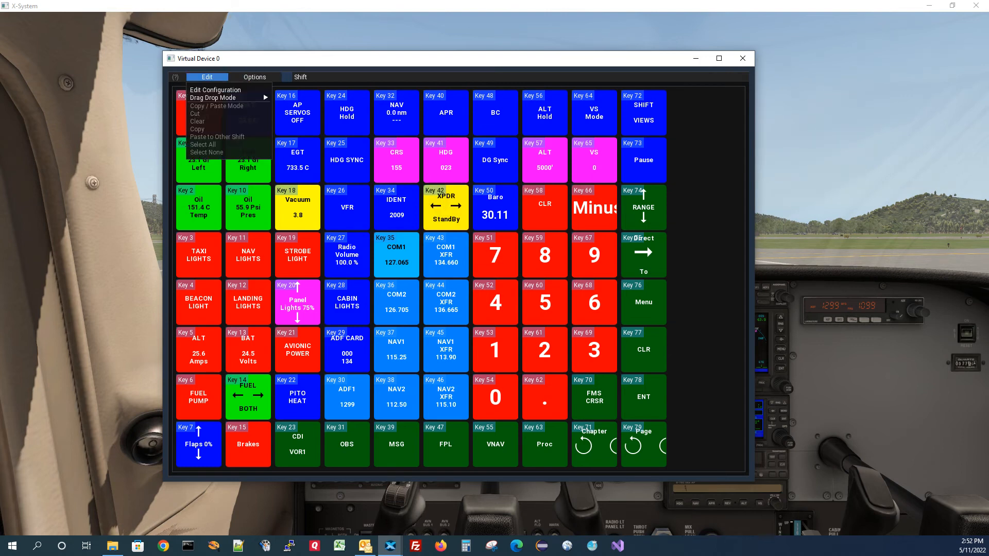
pyautogui.moveTo(221, 98)
pyautogui.click(289, 98)
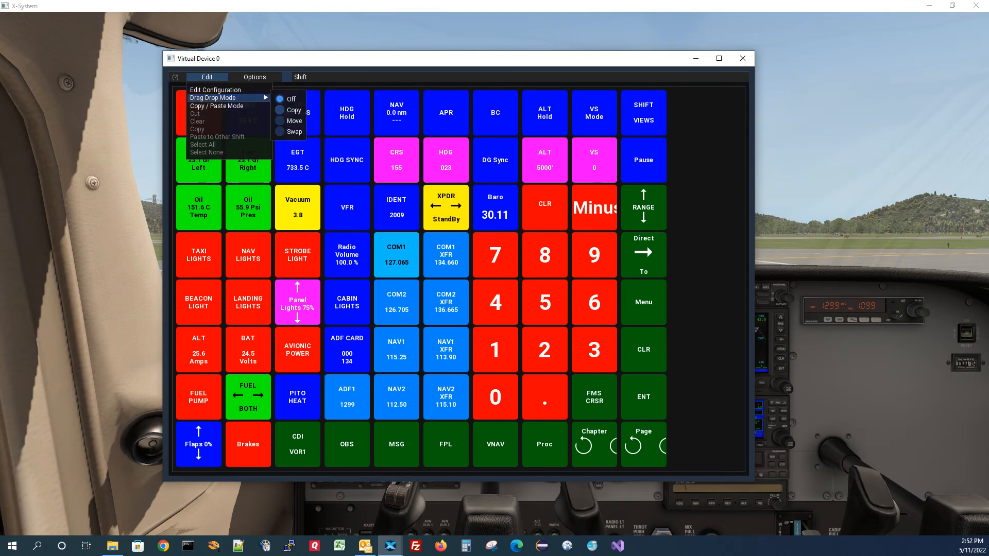
# Step: Copy the ADF CARD key in Copy / Paste Mode, paste it onto the empty Key 49 position on the Shift layer, and leave that mode
pyautogui.click(228, 106)
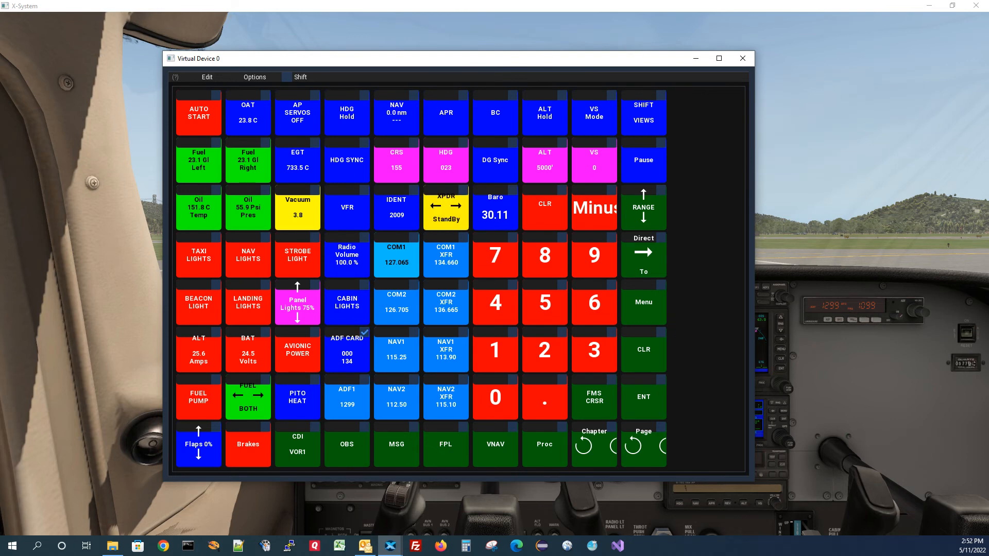
pyautogui.click(207, 77)
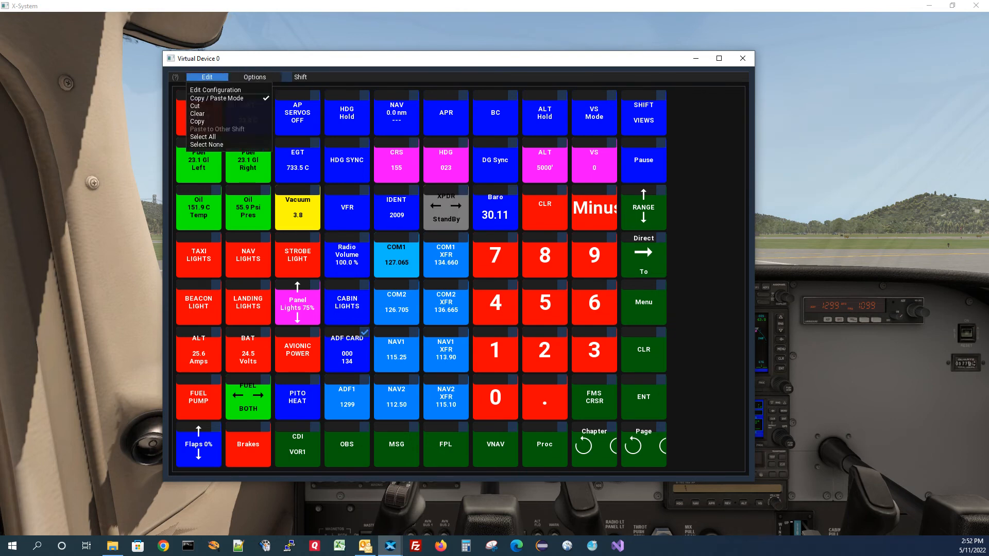
pyautogui.click(198, 121)
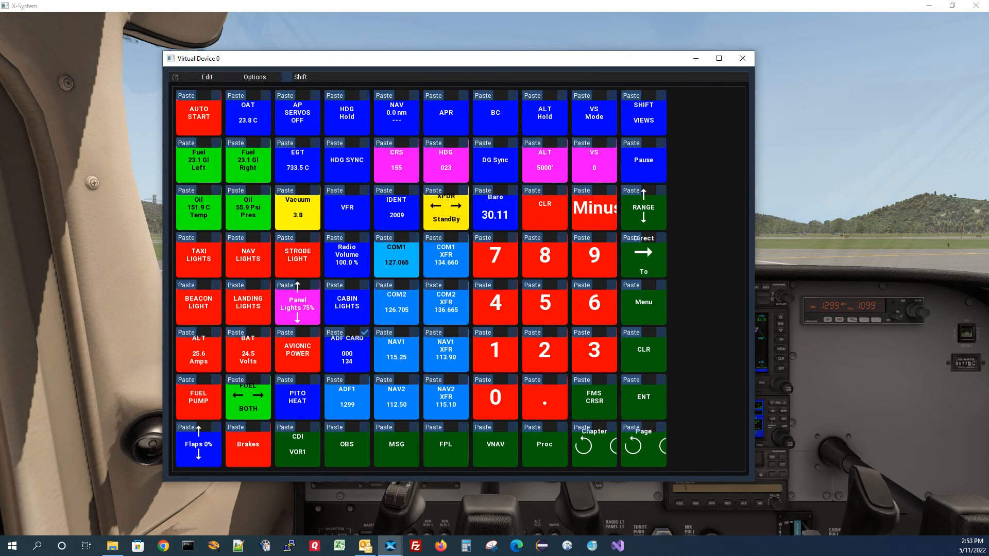
pyautogui.click(286, 78)
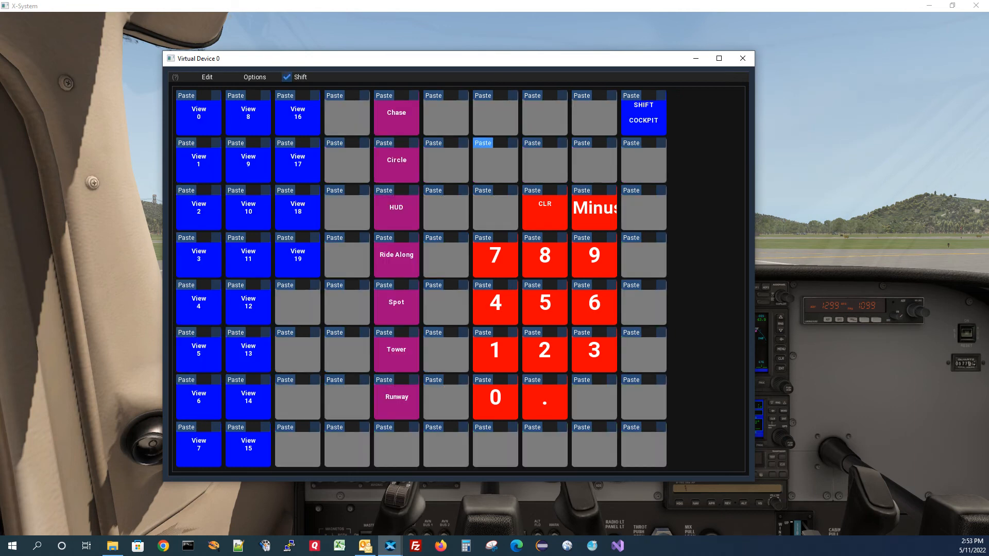
pyautogui.click(482, 143)
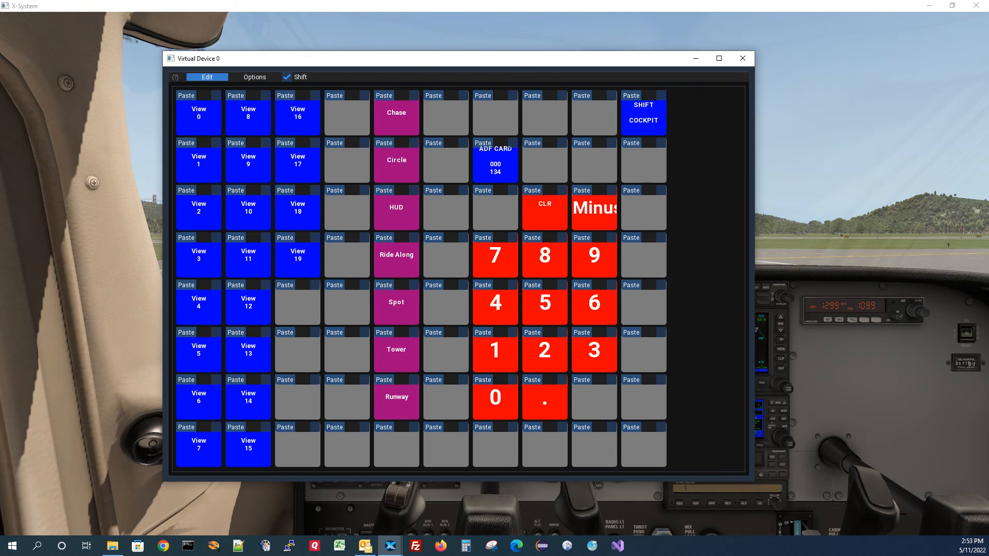
pyautogui.click(207, 76)
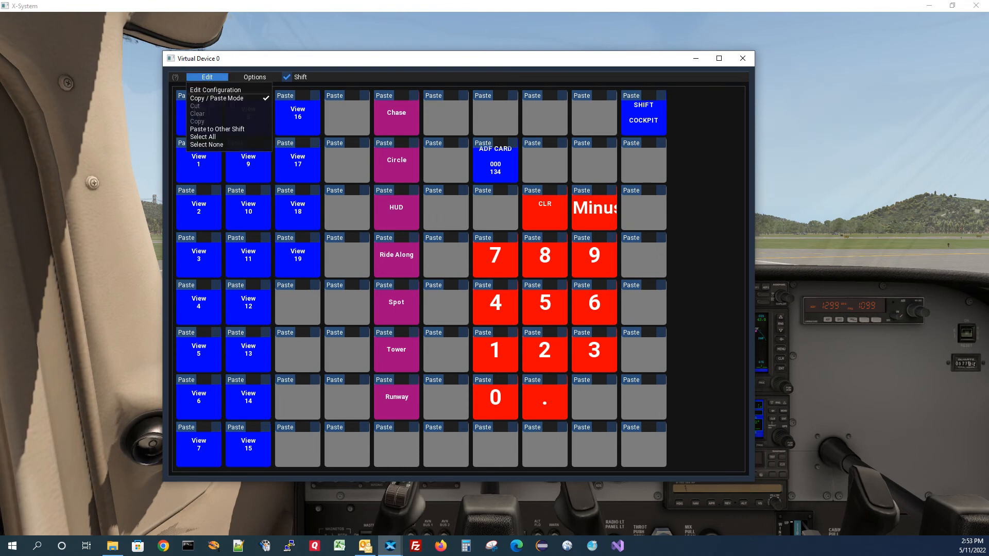
pyautogui.click(216, 97)
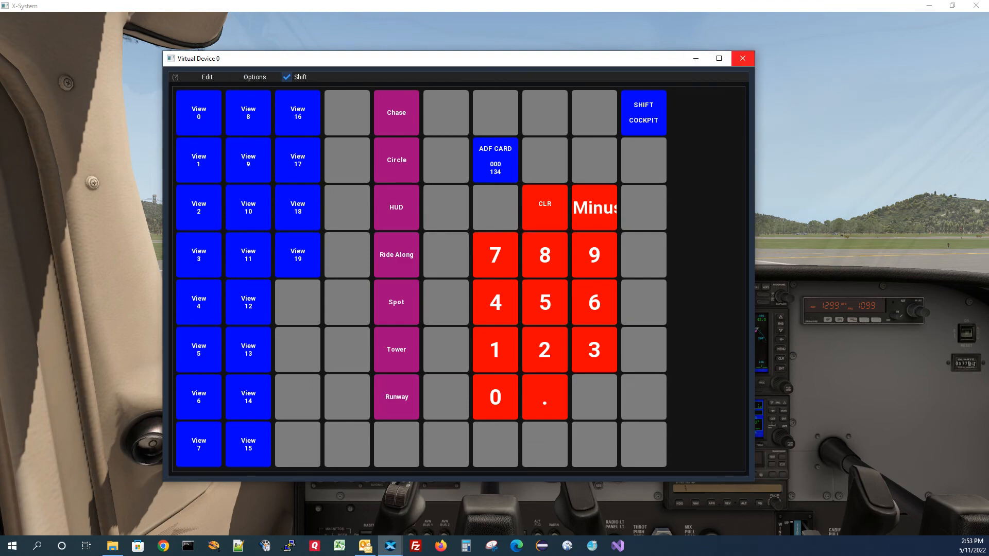
# Step: Clear Virtual Device 0 from the cockpit view, and revert the Cessna 172SP changes in the X-KeyPad Configuration Editor
pyautogui.moveTo(643, 59); pyautogui.dragTo(988, 149)
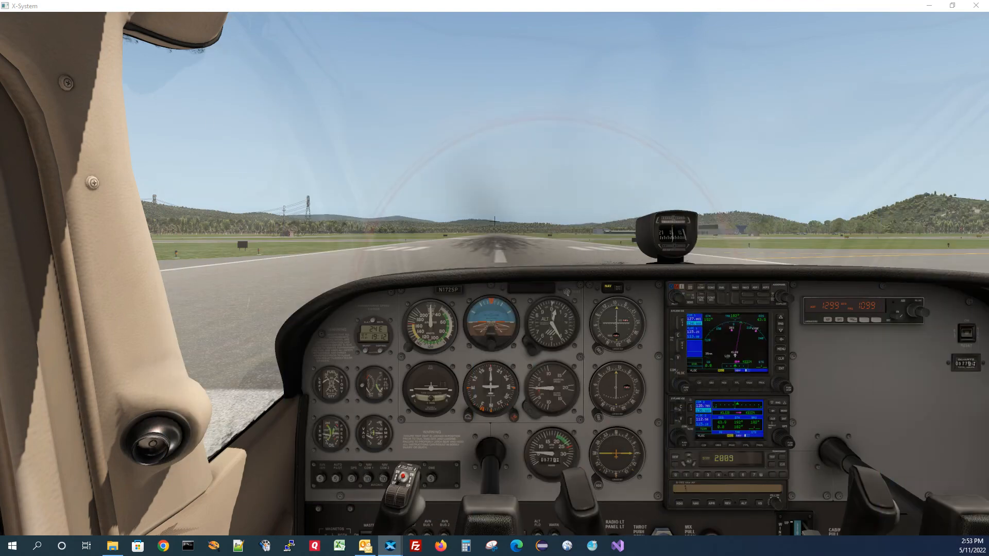
pyautogui.click(143, 20)
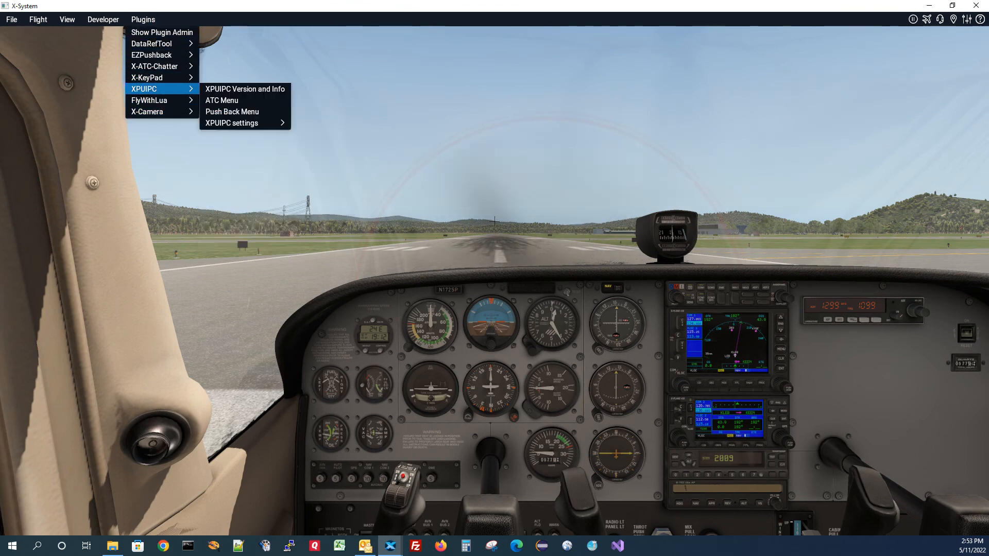
pyautogui.moveTo(155, 78)
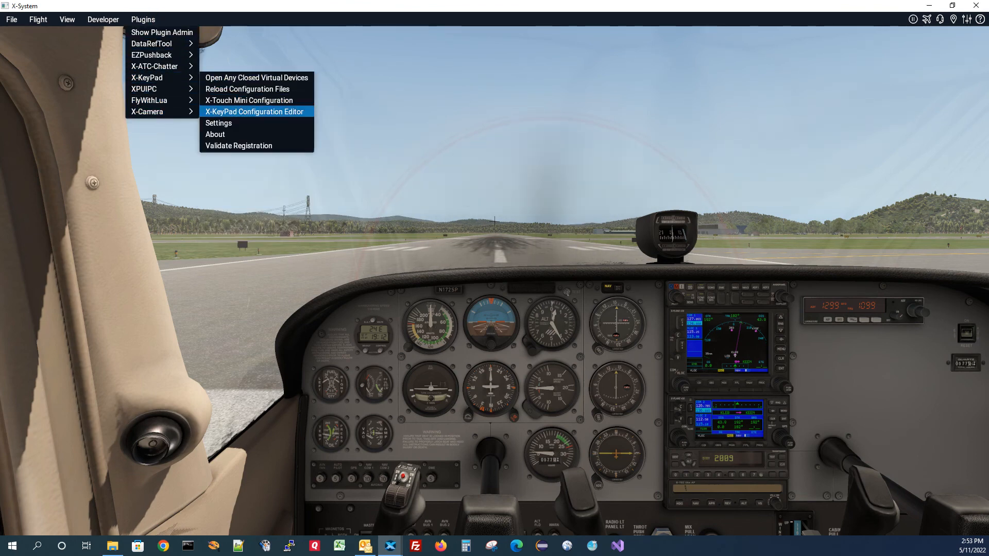
pyautogui.click(247, 111)
pyautogui.moveTo(412, 120); pyautogui.dragTo(413, 117)
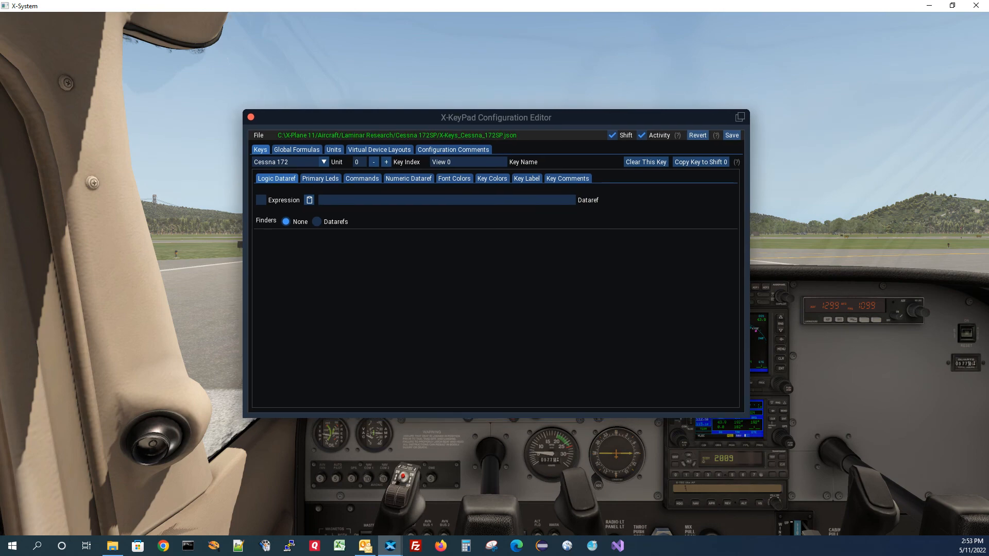
pyautogui.click(697, 135)
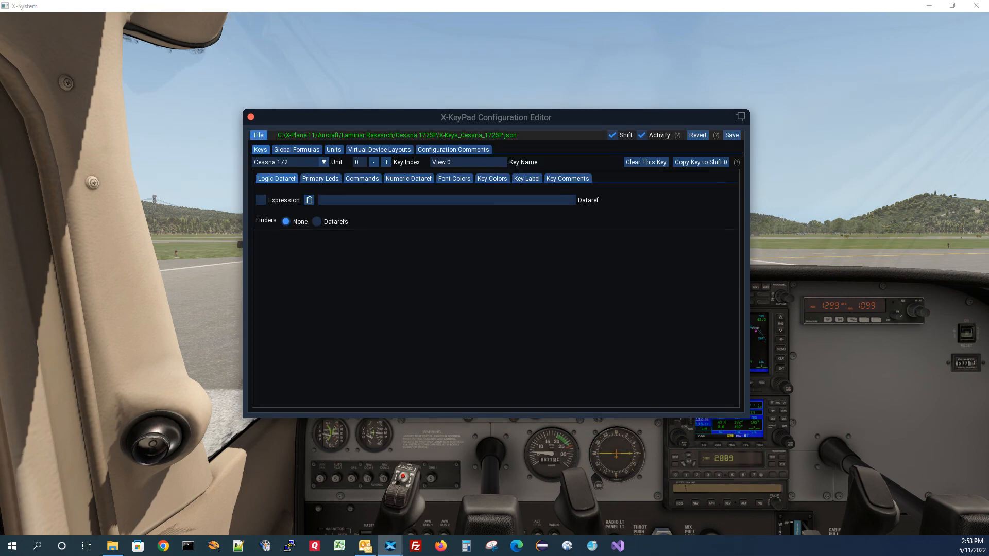
# Step: Examine the Configuration Editor's file commands and its list of active configurations
pyautogui.click(258, 134)
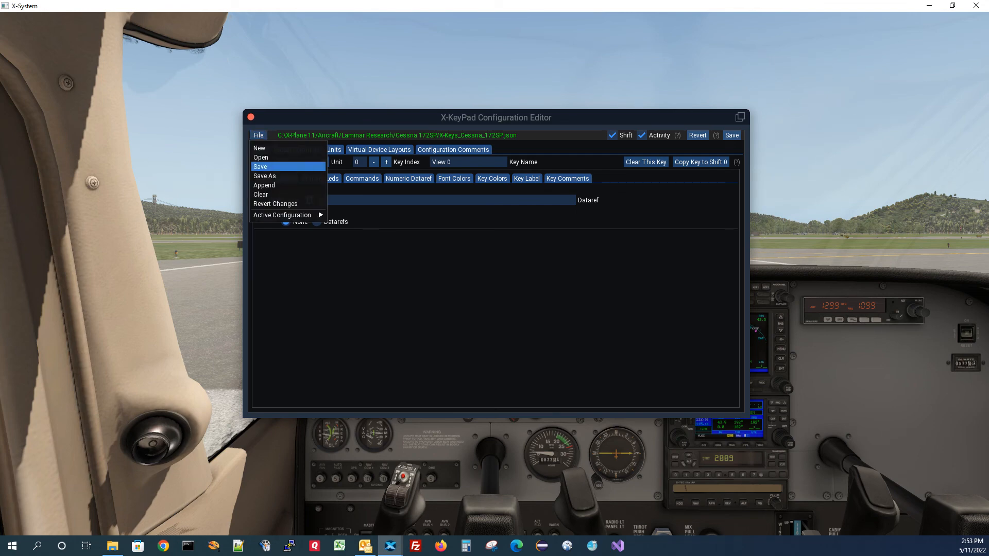
pyautogui.moveTo(283, 215)
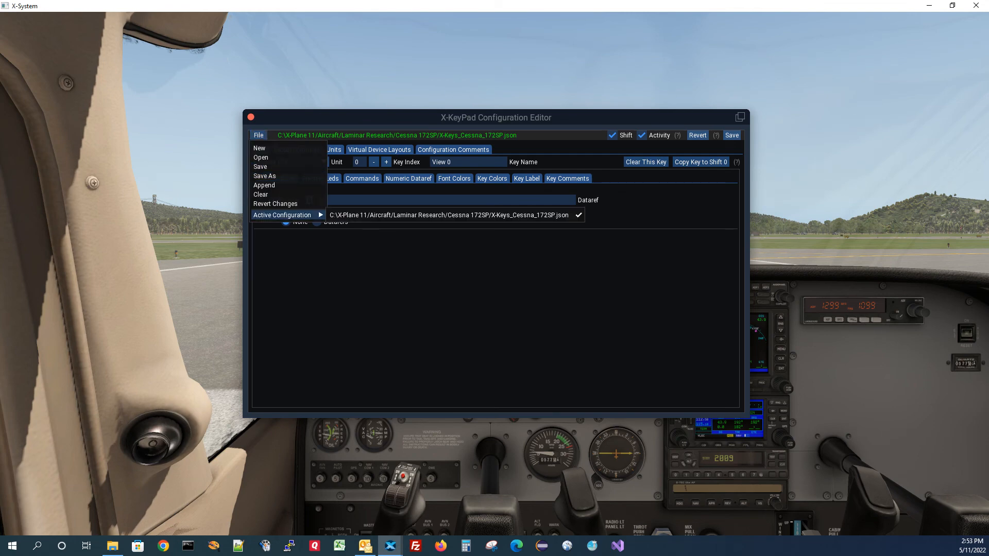
pyautogui.click(447, 273)
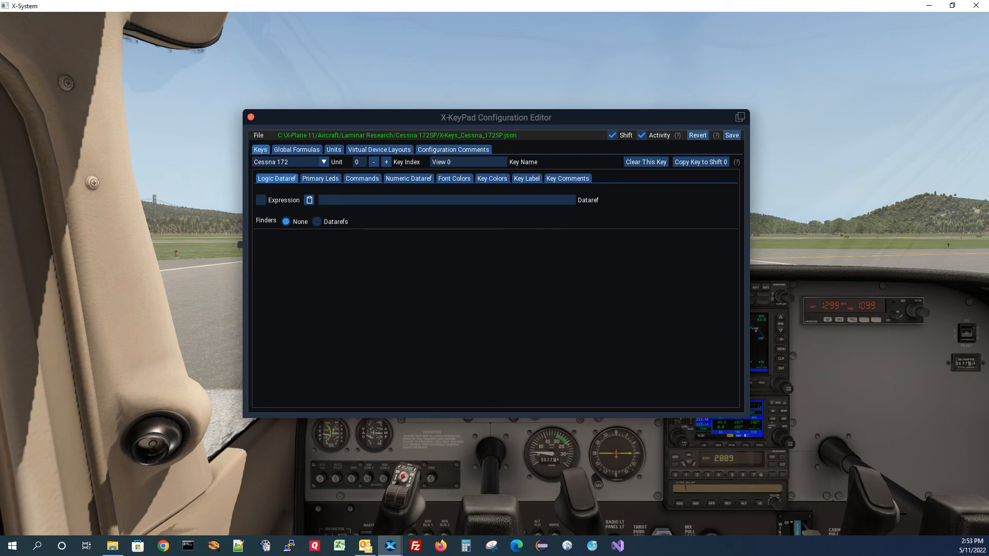
# Step: Start opening a configuration file and expand Resources/plugins/X-KeyPad/Samples/Virtual Devices in the file selector
pyautogui.click(259, 135)
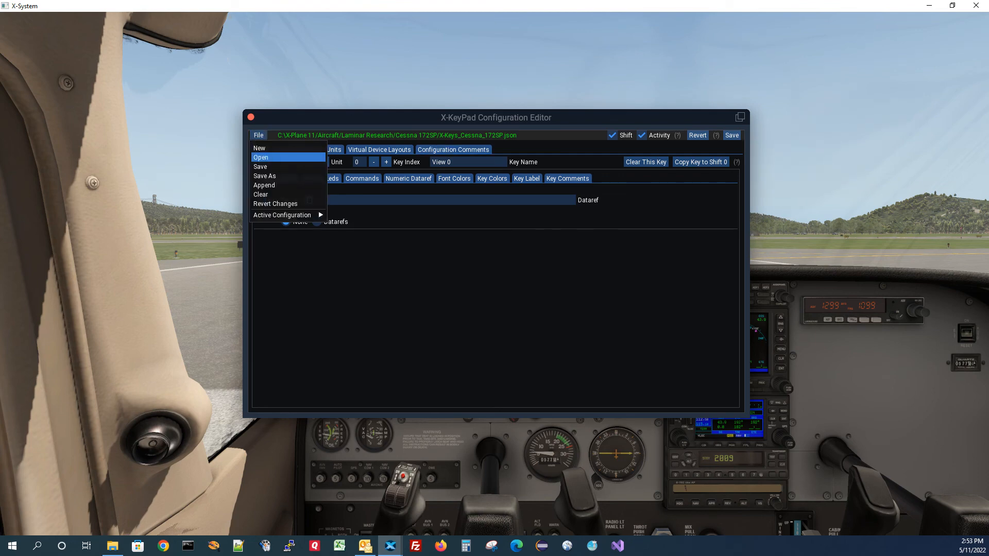
pyautogui.click(262, 157)
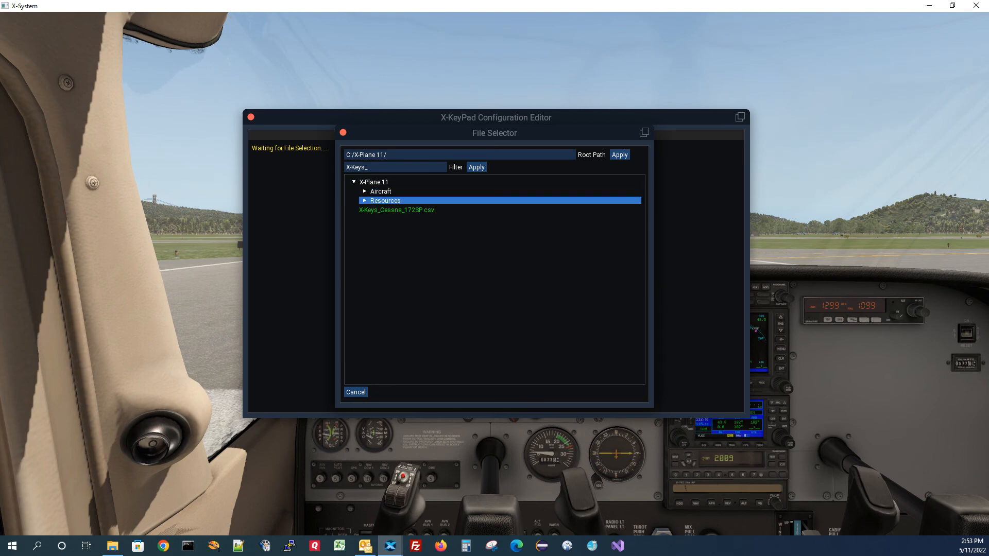
pyautogui.click(385, 200)
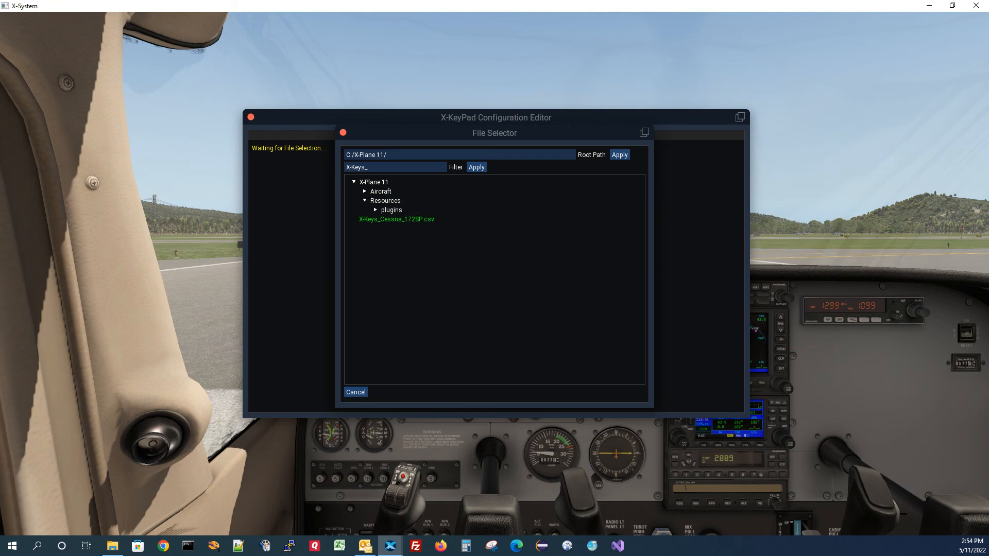
pyautogui.click(391, 210)
pyautogui.click(404, 220)
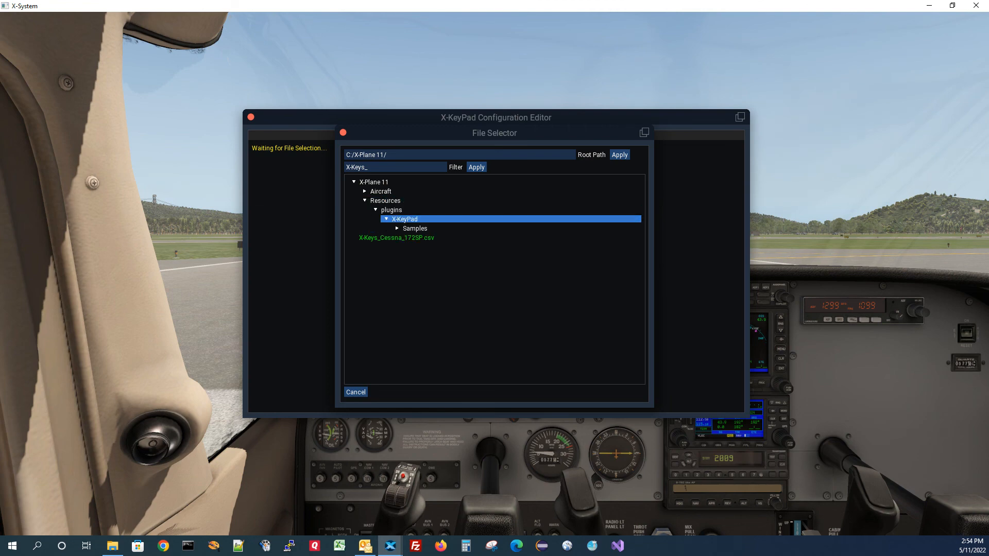
pyautogui.click(414, 228)
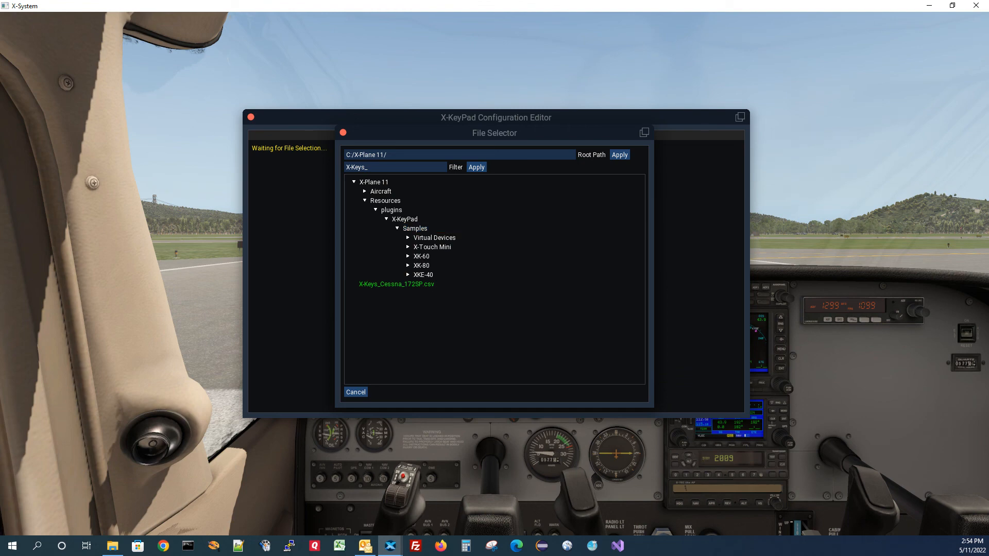
pyautogui.click(434, 237)
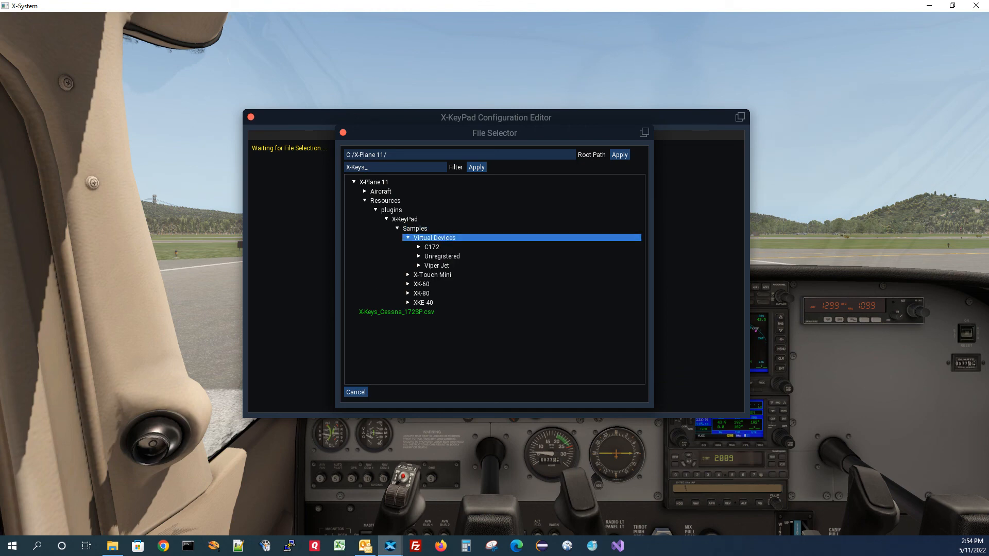
# Step: Check the Viper Jet sample folder and load X-Keys_Baron_58.json from the Unregistered folder
pyautogui.click(437, 266)
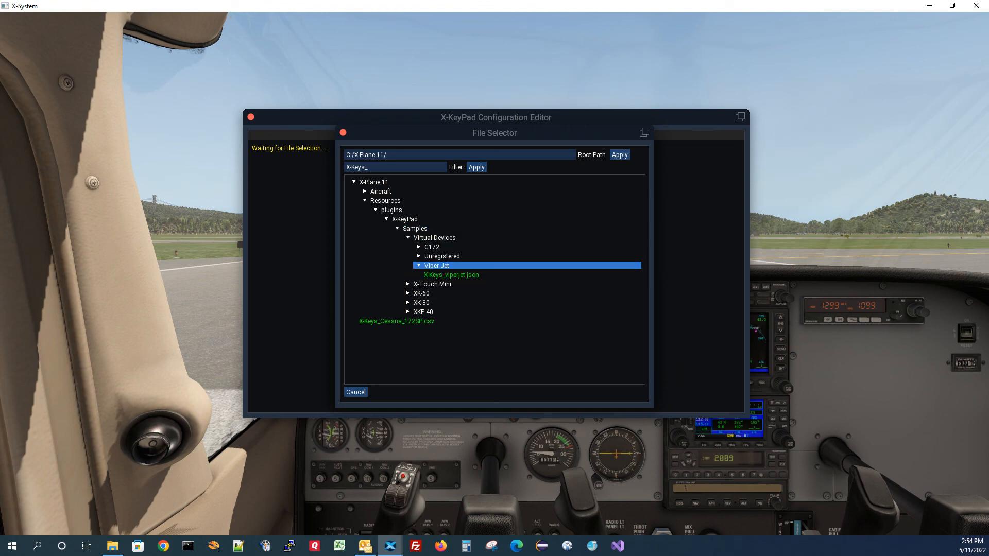
pyautogui.click(437, 265)
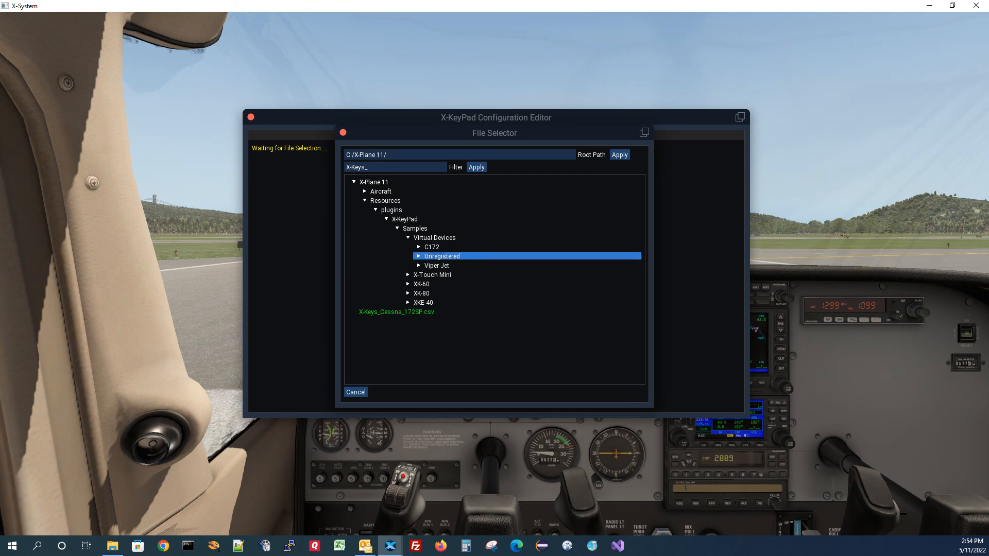
pyautogui.click(441, 256)
pyautogui.click(447, 266)
pyautogui.click(381, 393)
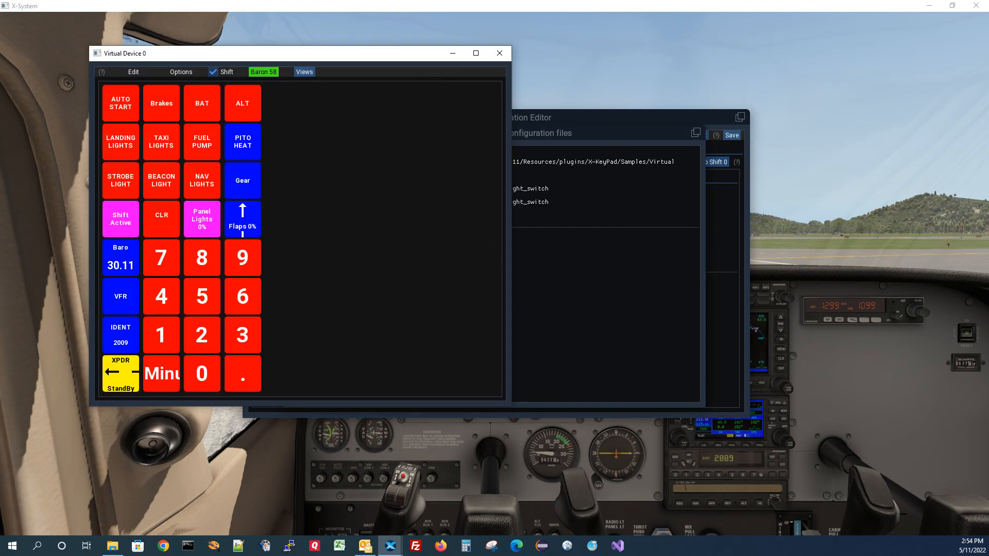
# Step: Move Virtual Device 0 aside and dismiss the configuration error report for the Baron 58 file
pyautogui.moveTo(340, 54); pyautogui.dragTo(766, 101)
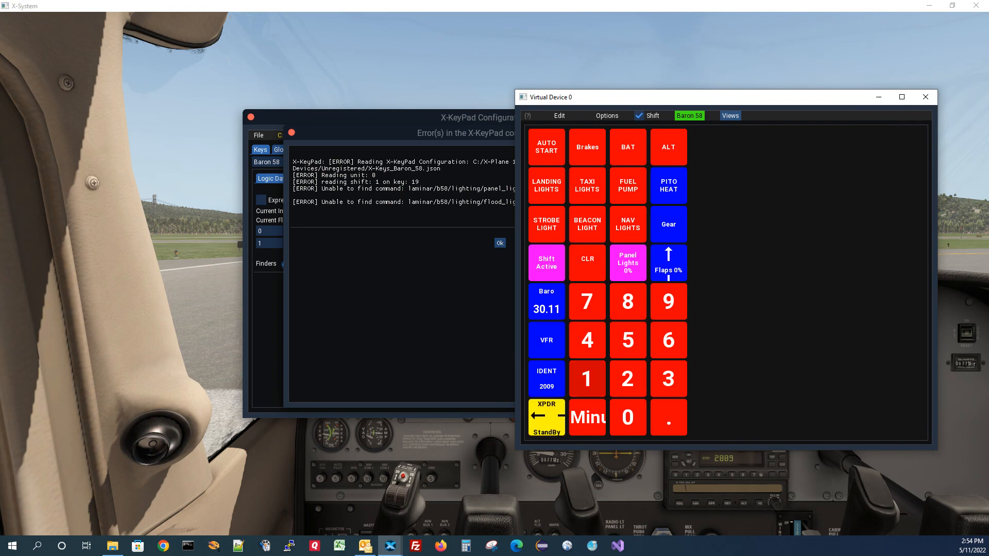
pyautogui.click(500, 243)
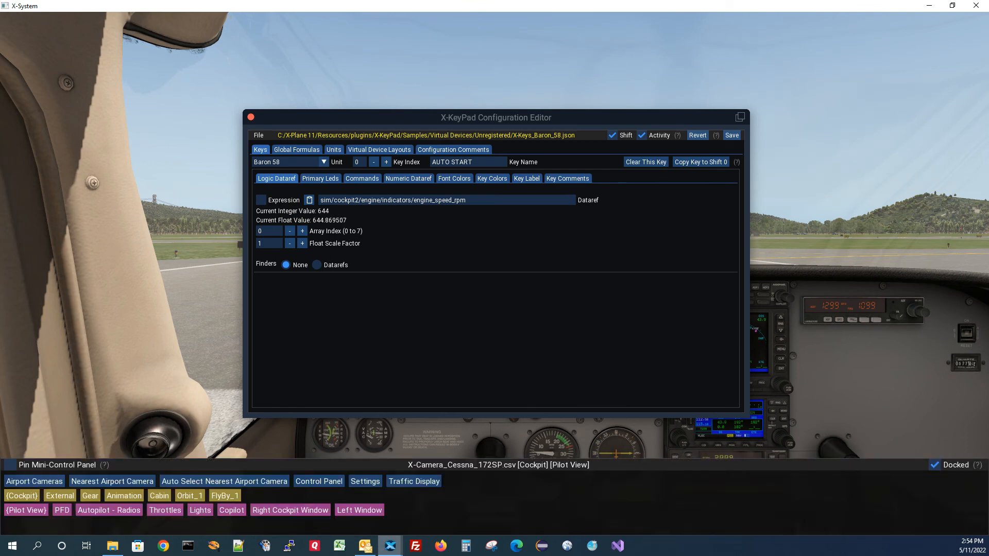
pyautogui.moveTo(390, 546)
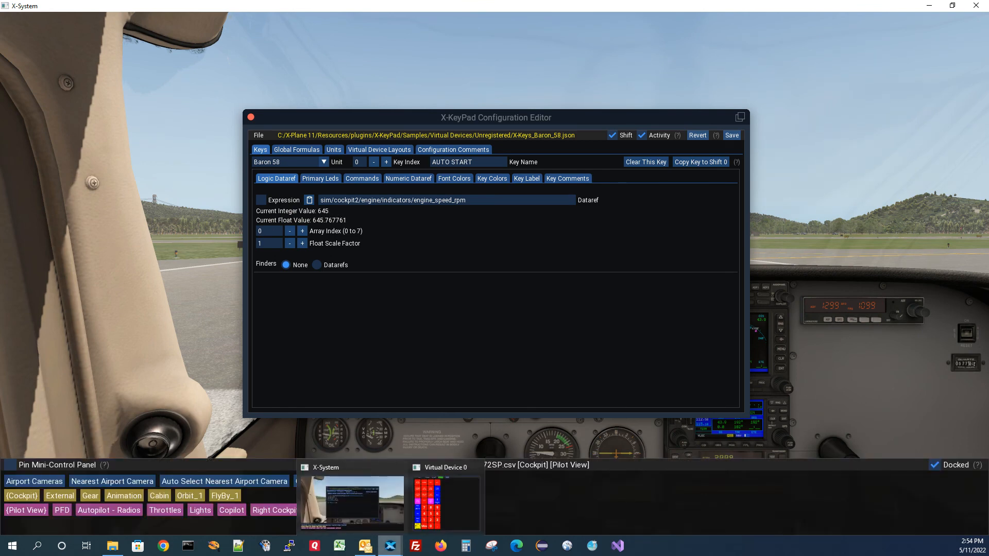
# Step: Switch the active configuration to X-Keys_Cessna_172SP.json
pyautogui.click(259, 135)
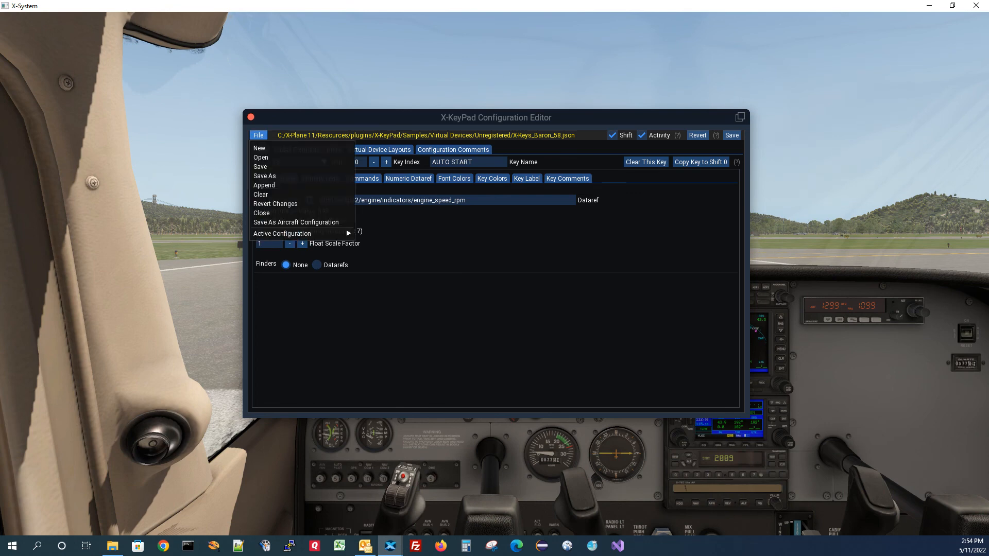
pyautogui.moveTo(288, 233)
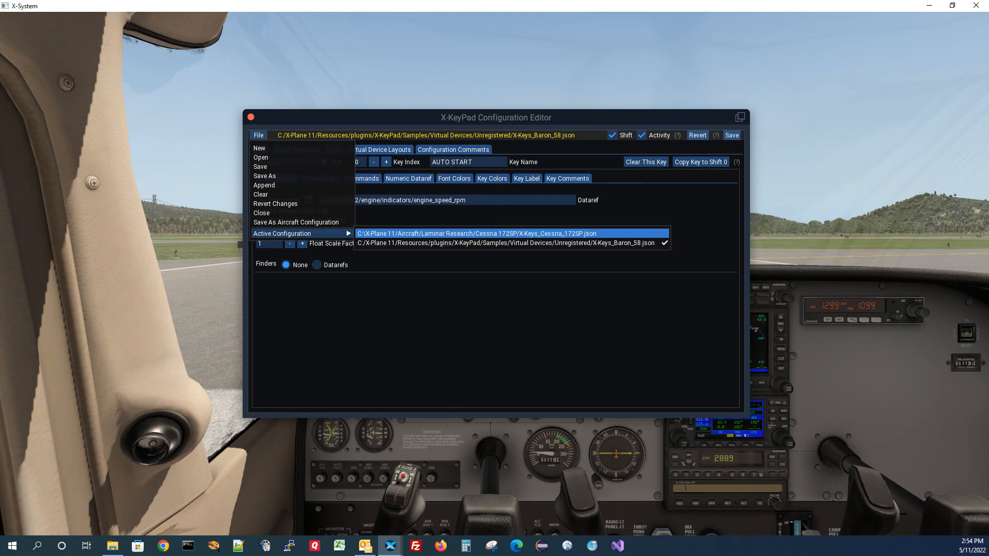
pyautogui.click(476, 233)
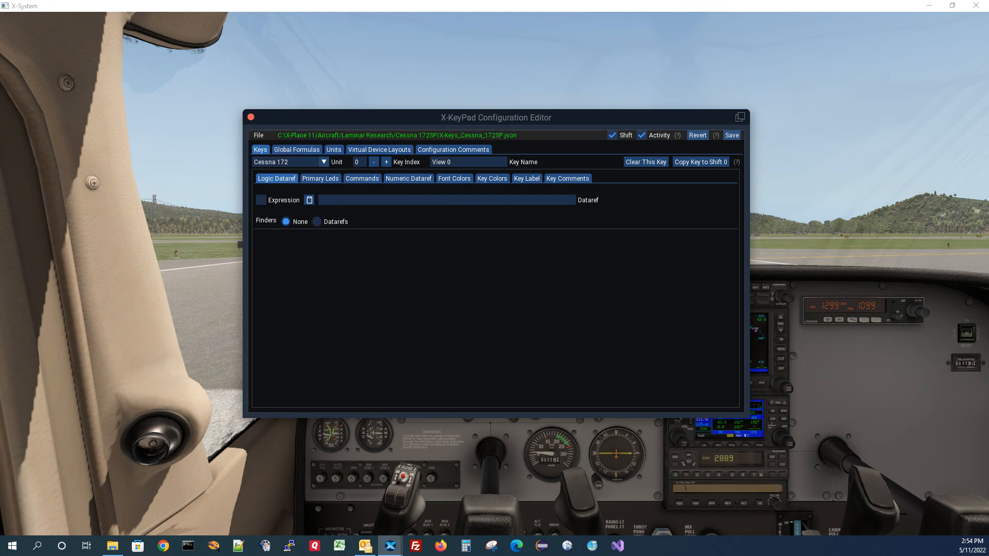